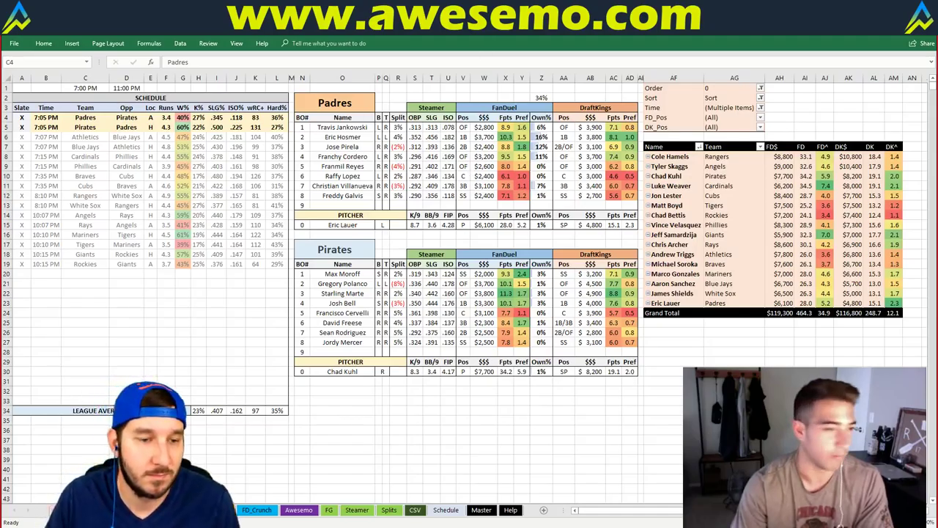
Switch to the browser to check pitcher exposure across the DraftKings lineups, and return to the Schedule sheet.
key(alt+Tab)
key(ctrl+Tab)
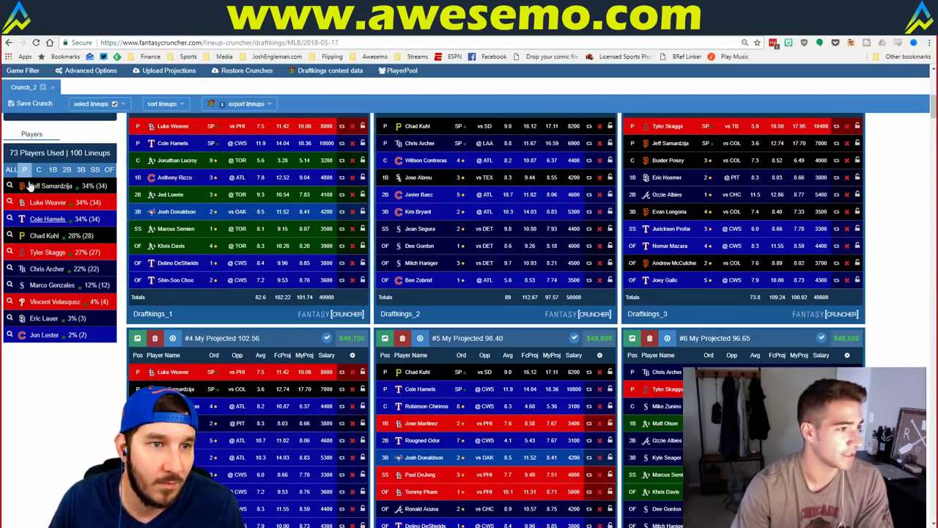
key(alt+Tab)
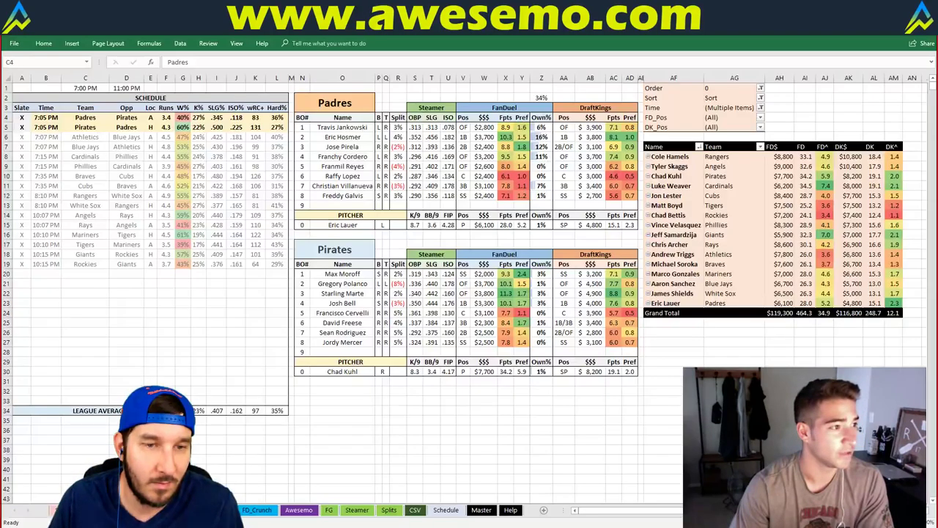
click(462, 420)
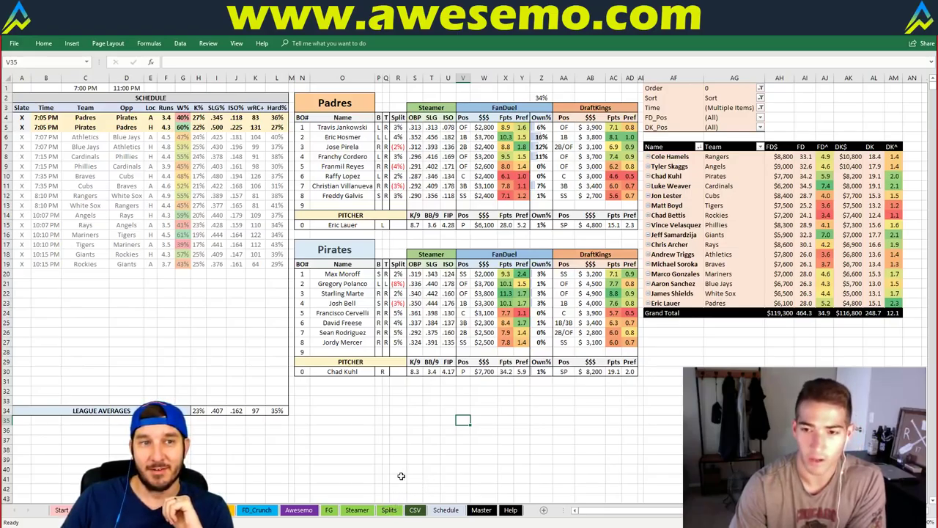
Check the table name of the blue team hitting table on the FG sheet, and return to the Schedule sheet.
click(329, 510)
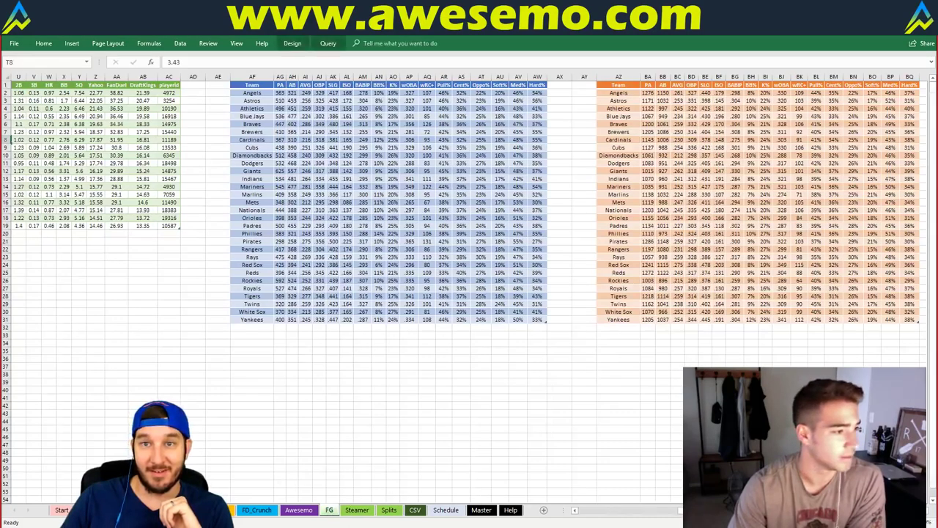
click(307, 164)
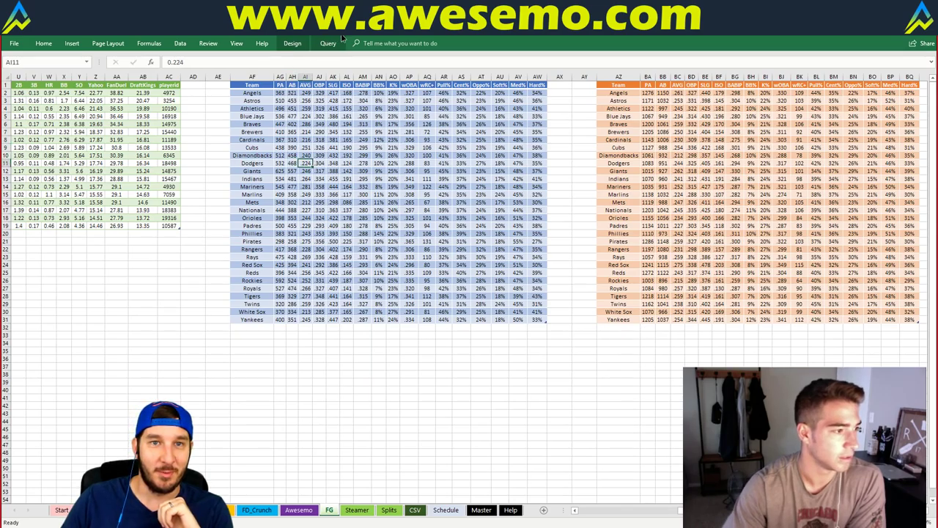
click(299, 44)
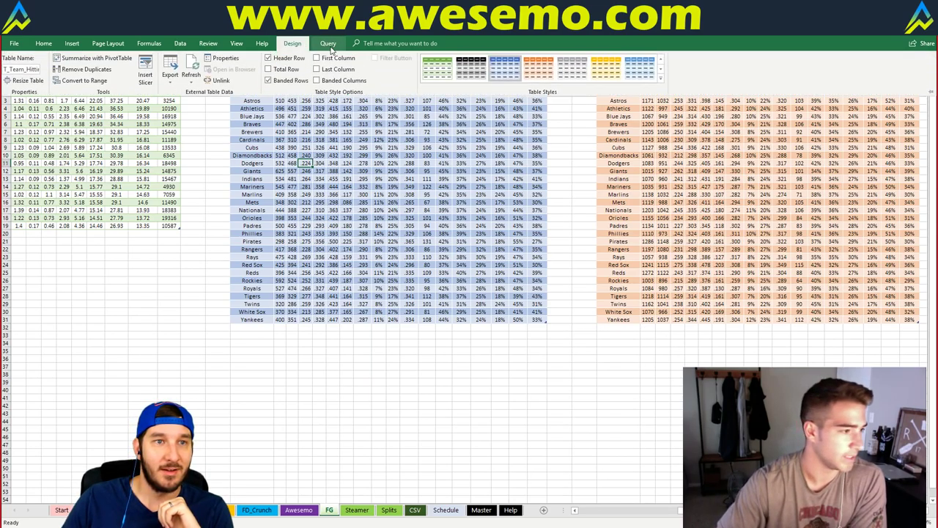
click(20, 69)
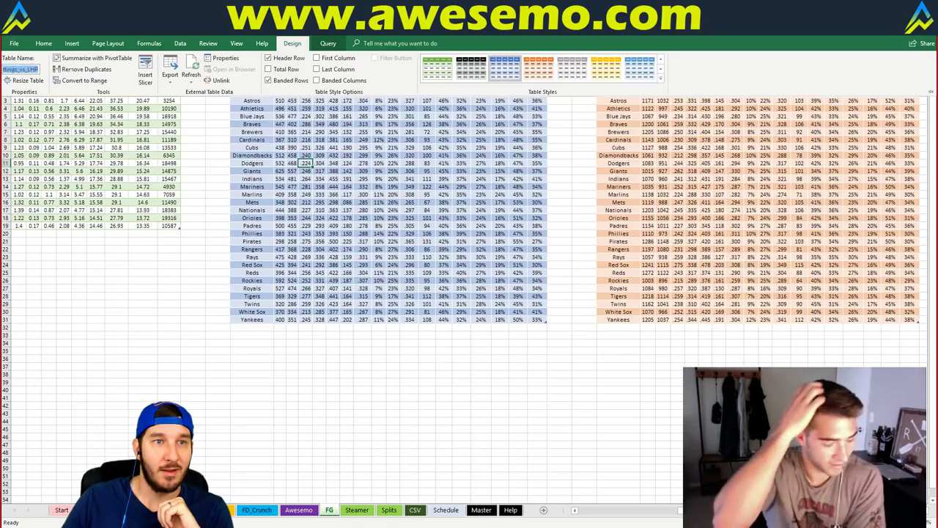
click(409, 211)
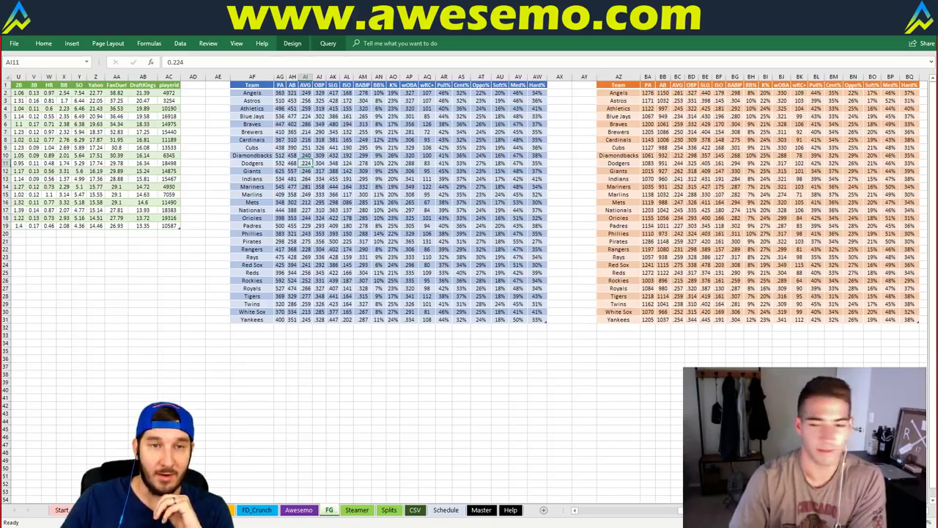
click(213, 509)
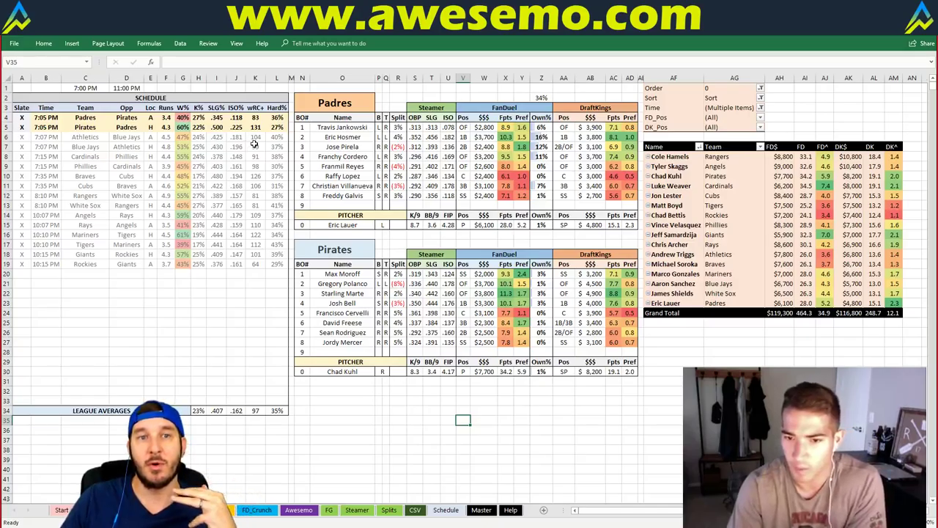
Inspect the formula behind the Pirates' Hard% value in the schedule table.
click(282, 128)
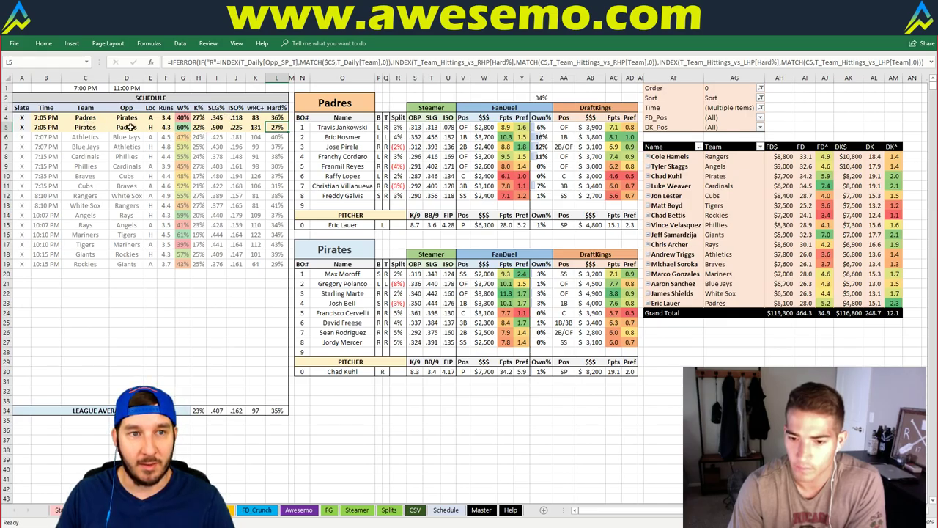
click(315, 396)
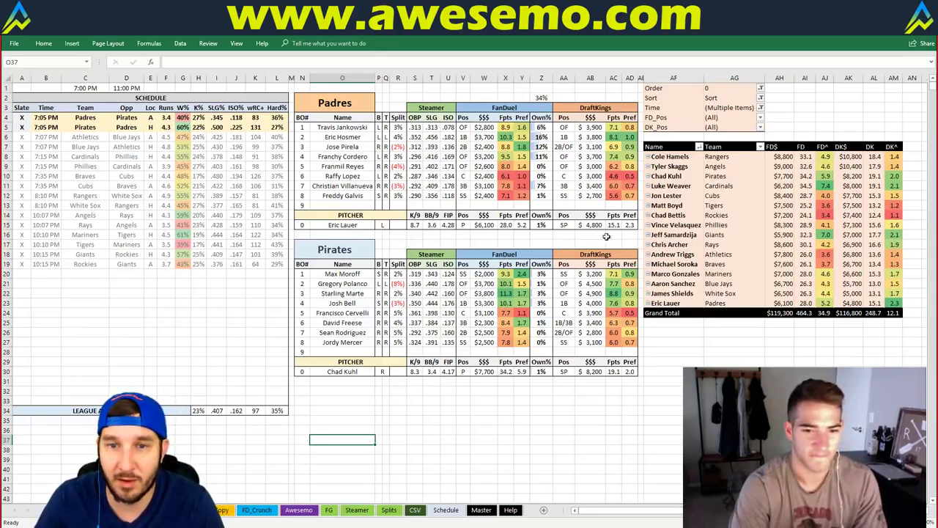
Change the selected team in the matchup view to Athletics.
click(357, 107)
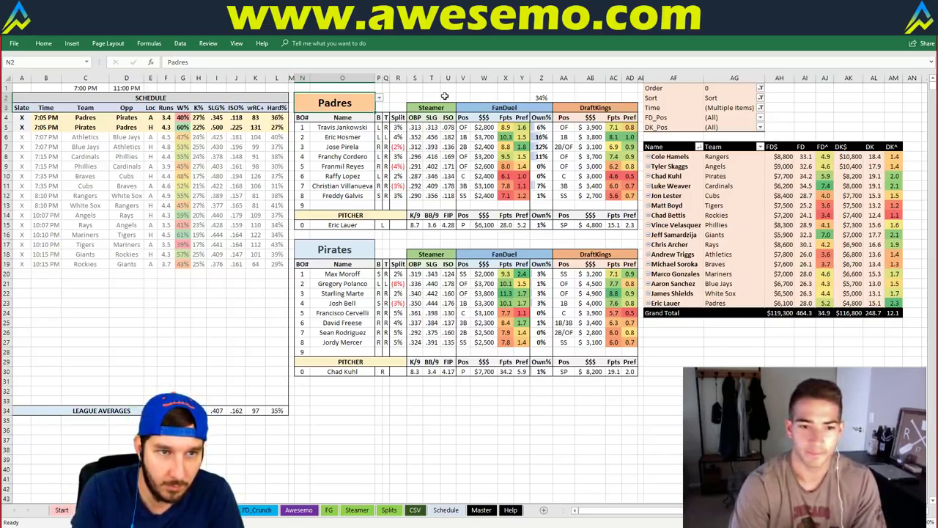
text(Athletics)
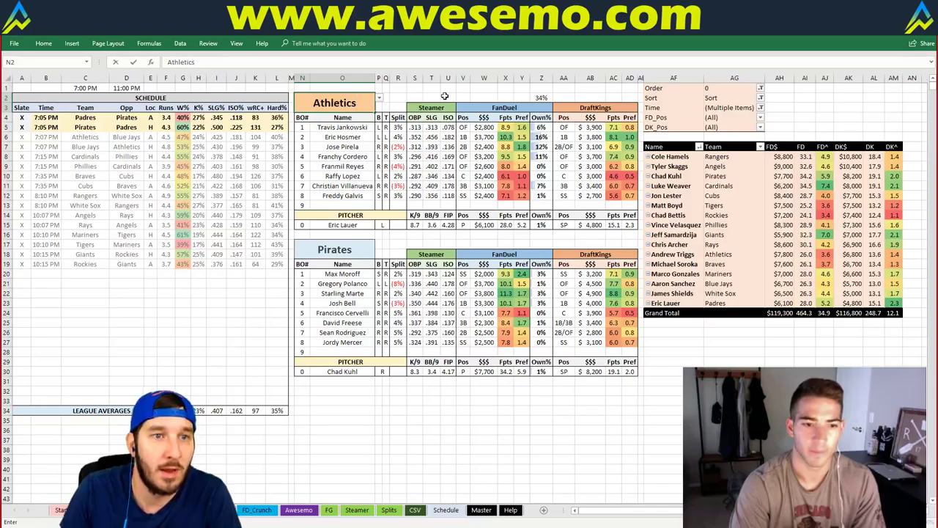
key(Return)
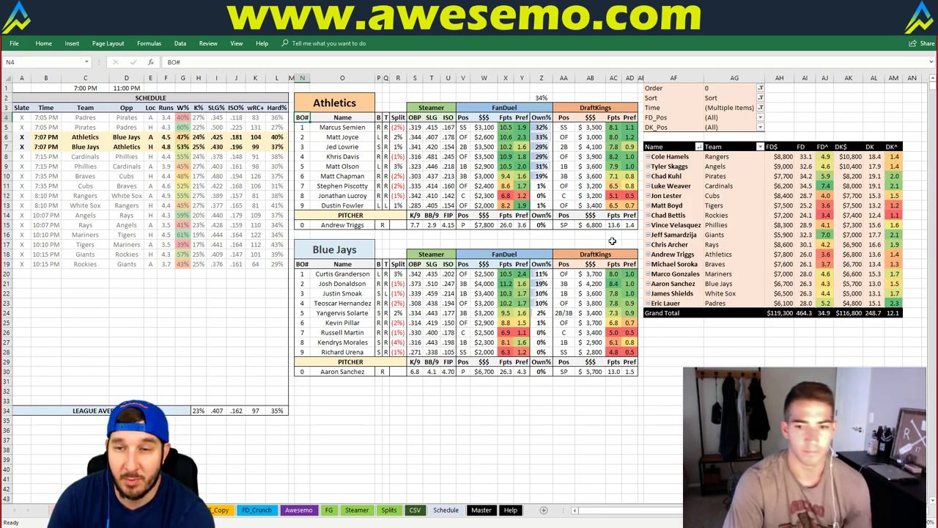
Examine the player projection calculations on the neighbouring sheets and return to the Schedule sheet.
click(573, 243)
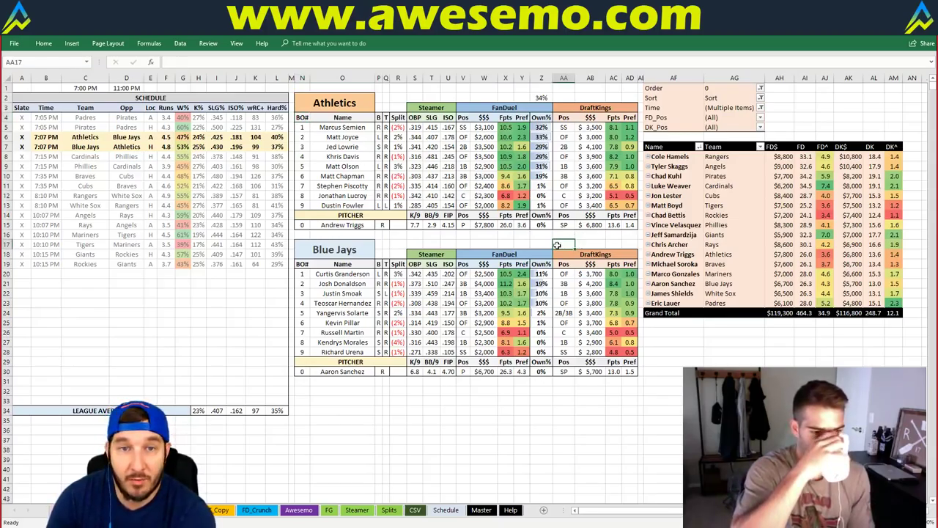
key(ctrl+Page_Up)
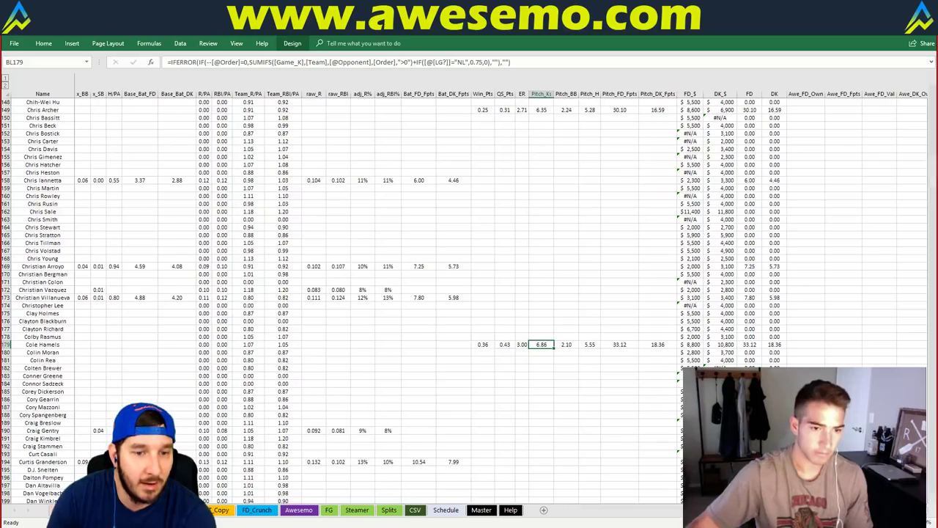
key(ctrl+Page_Up)
key(ctrl+Page_Down)
key(ctrl+Page_Down)
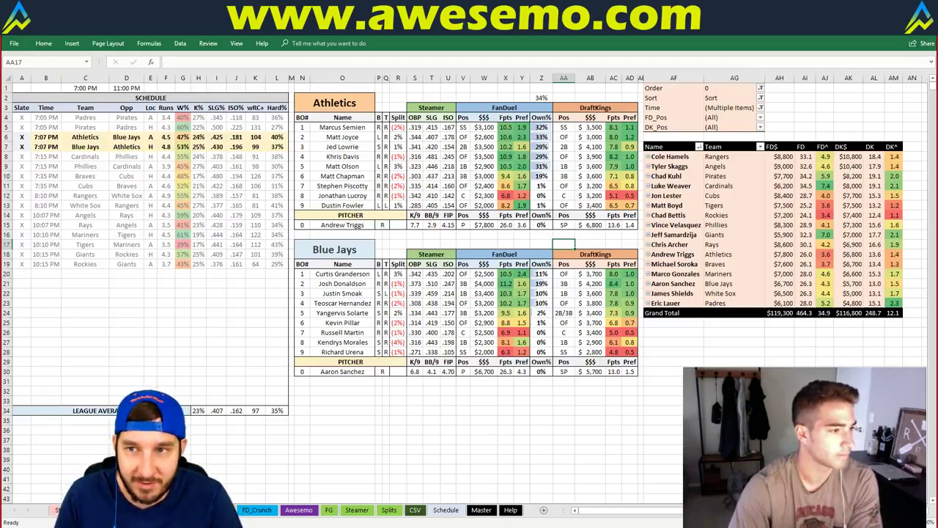
Change the selected team in the matchup view to Phillies.
click(342, 147)
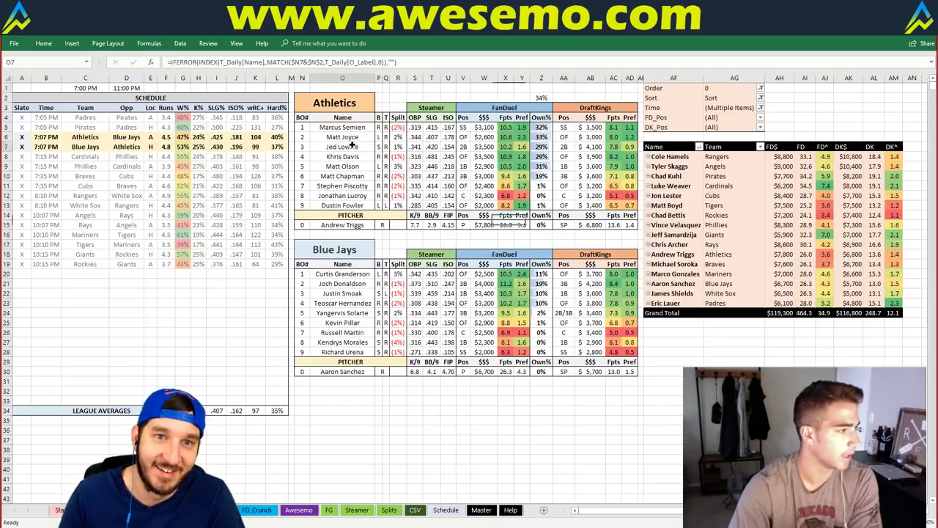
click(335, 102)
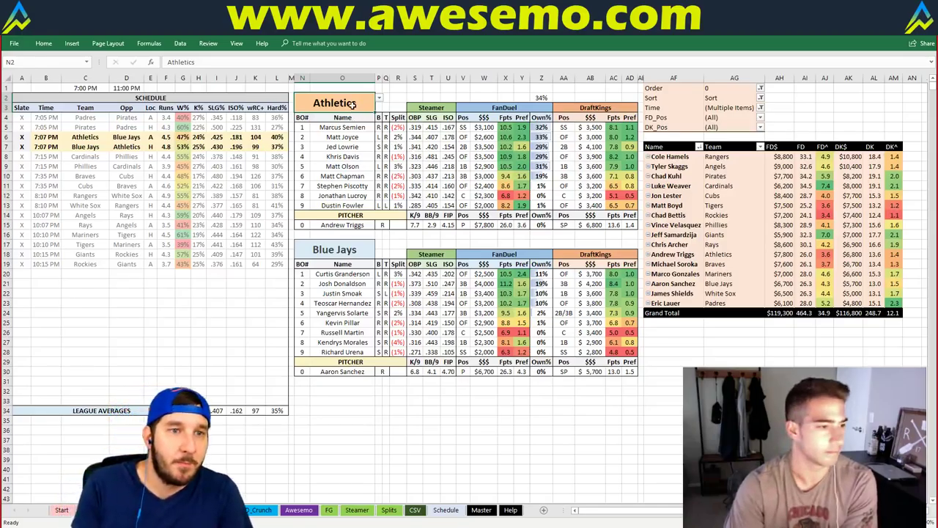
text(Ca)
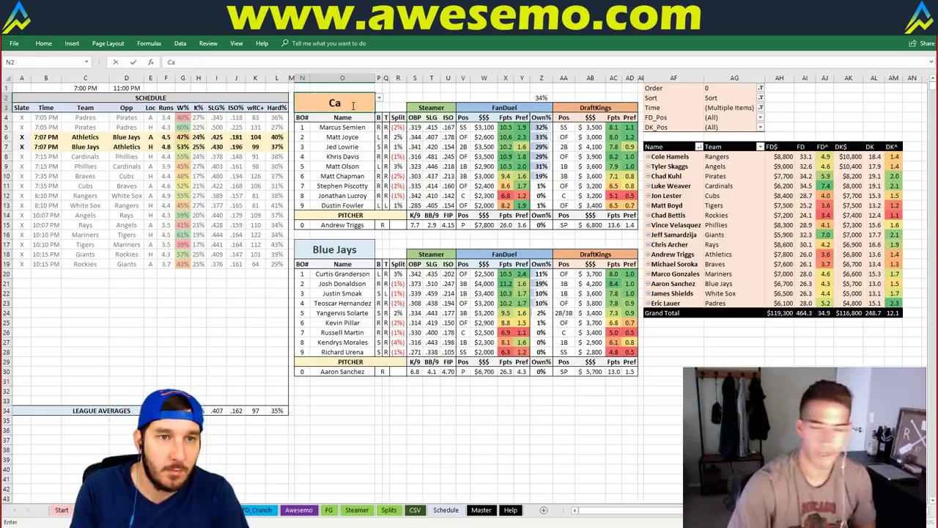
key(BackSpace)
key(BackSpace)
text(Philli)
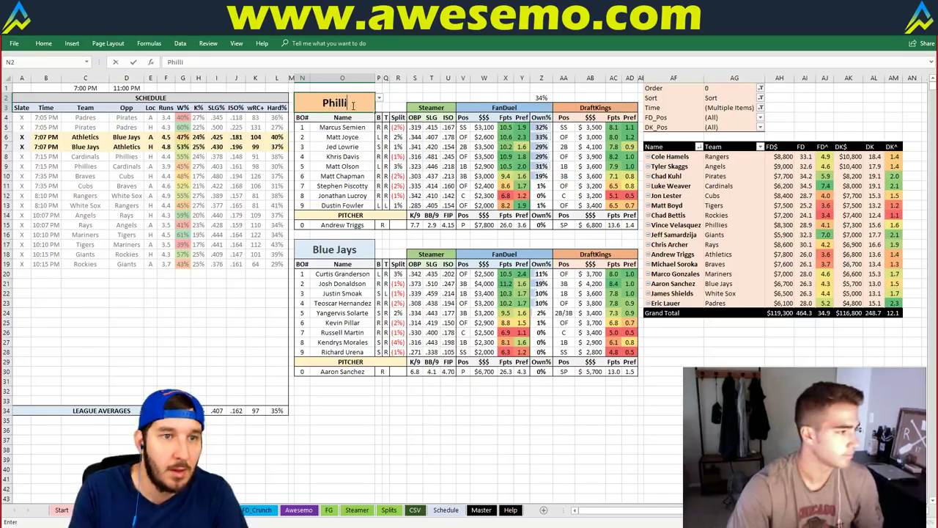
text(es)
key(Return)
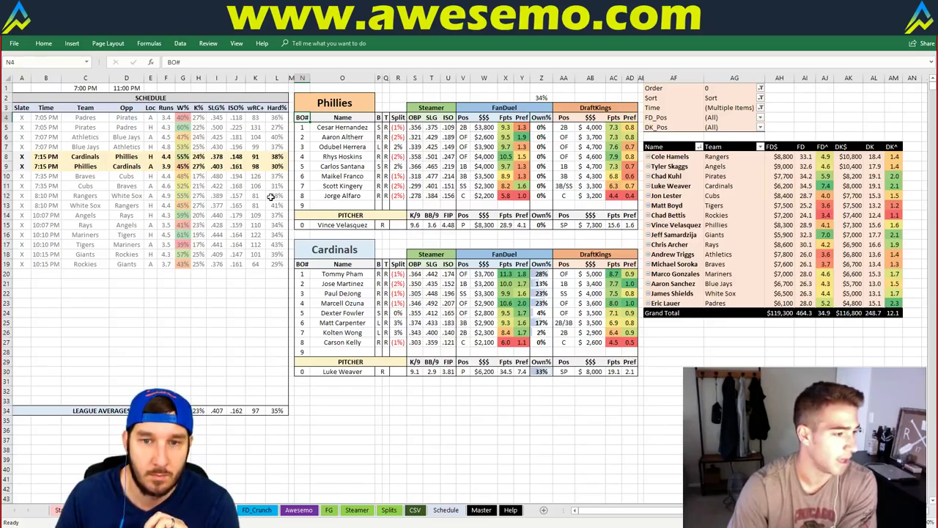
Check the team pivot table's projections and ownership, and review the pitcher salaries on the Schedule sheet.
click(253, 510)
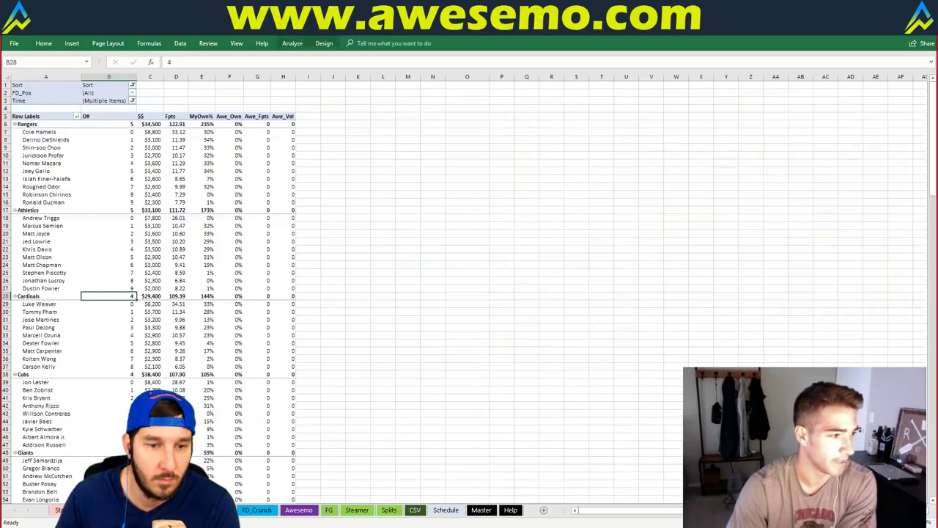
key(ctrl+Page_Up)
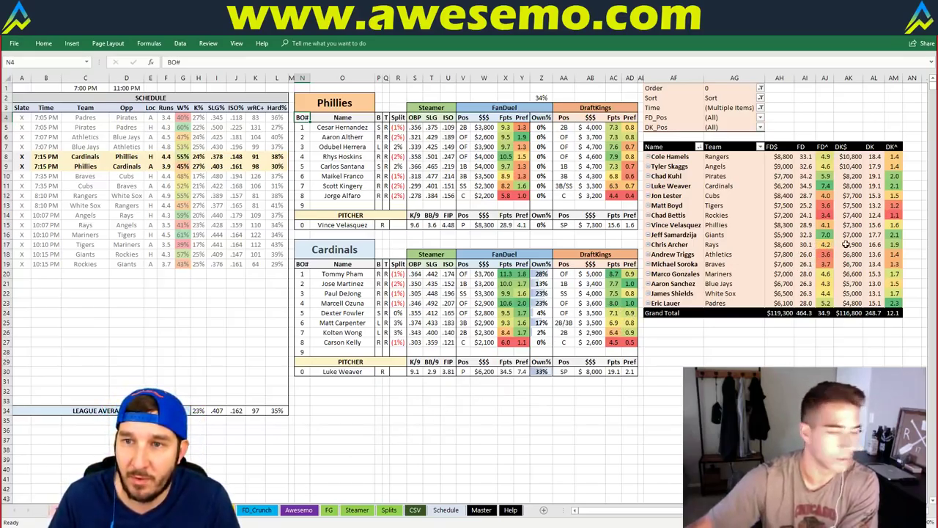
mouse_move(854, 235)
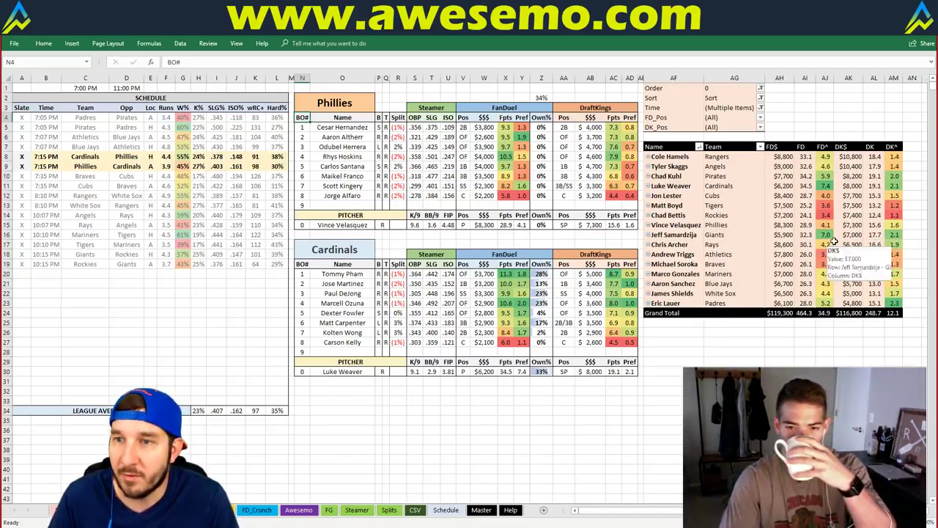
mouse_move(815, 263)
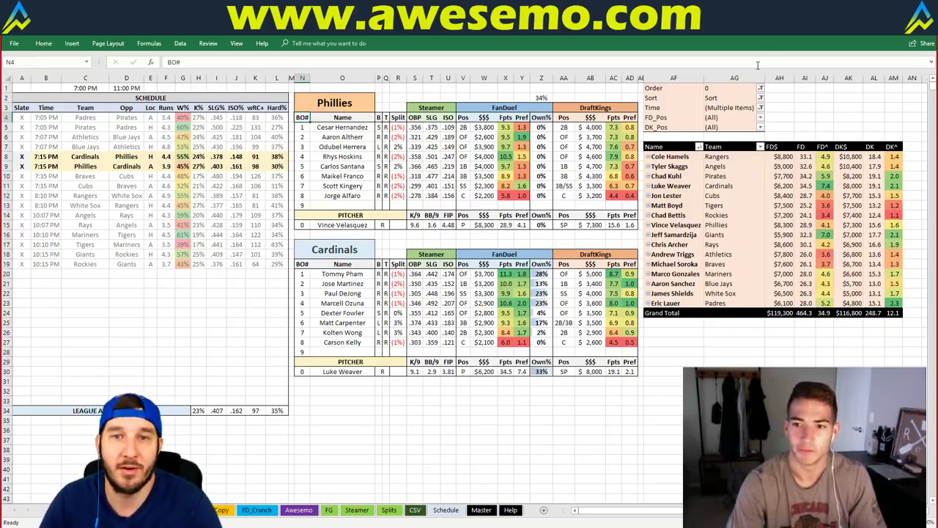
Change the selected team in the matchup view to Cubs.
click(426, 97)
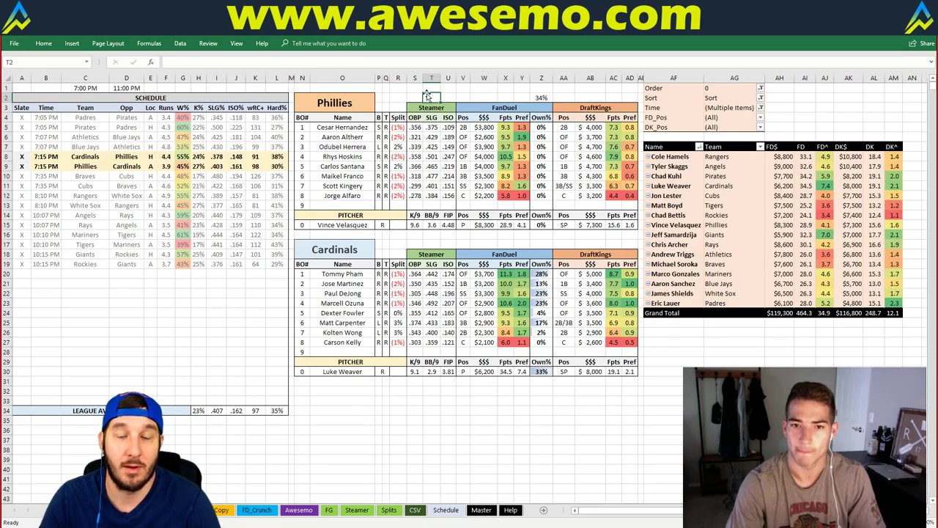
click(352, 98)
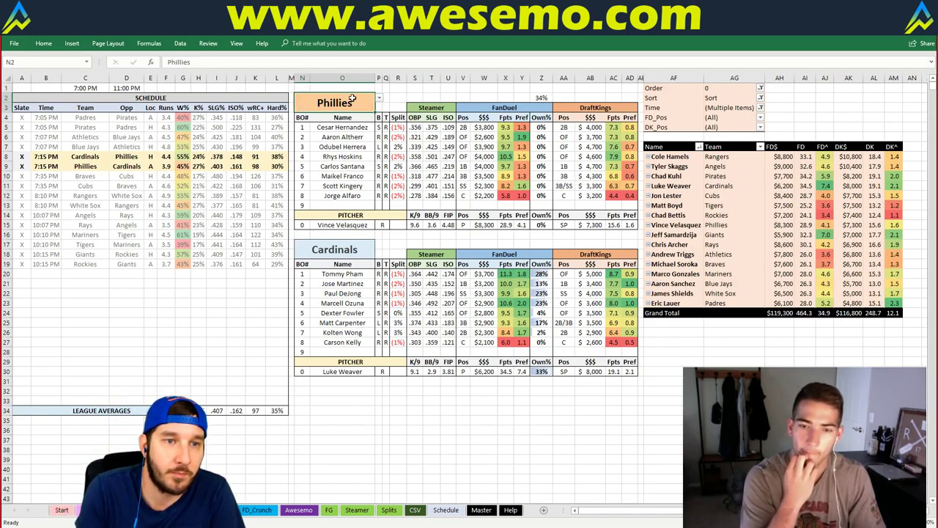
text(Cubs)
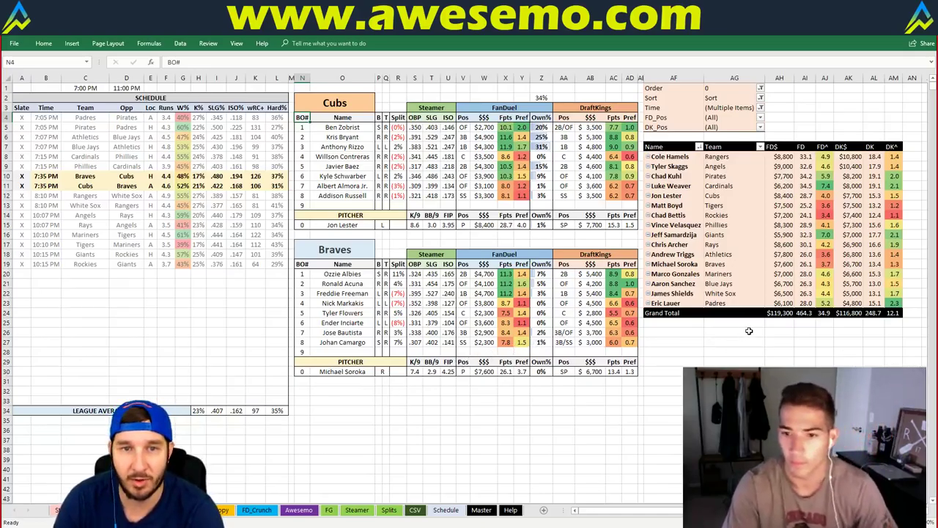
Review player ownership by team in the pivot table again and return to the Cubs matchup.
key(ctrl+Page_Up)
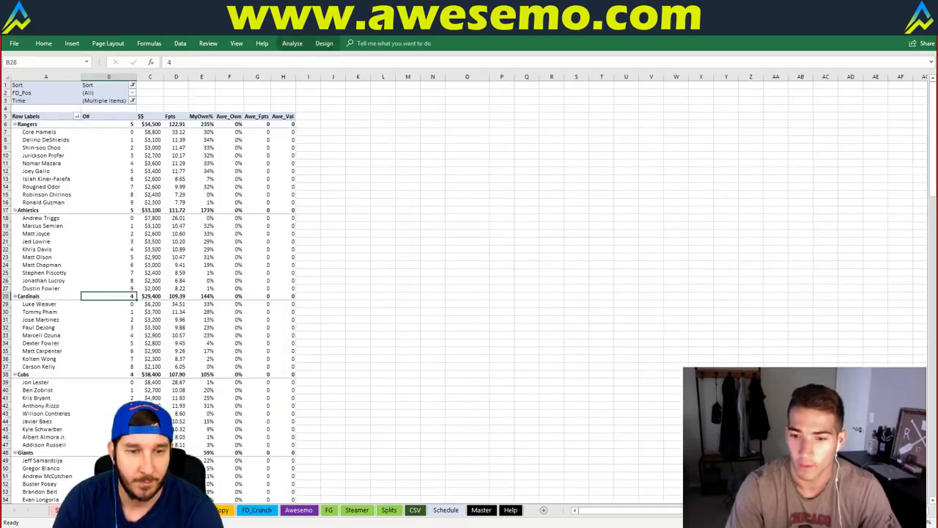
key(ctrl+Page_Down)
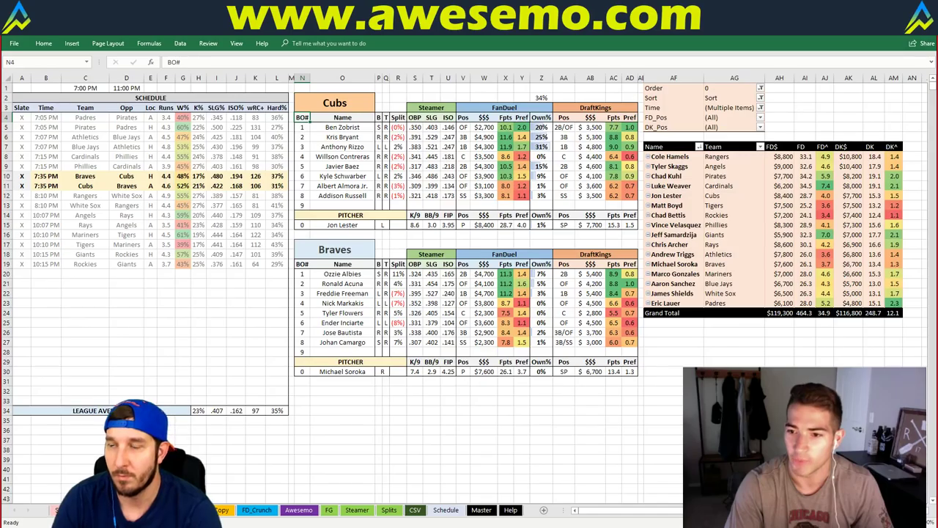
right_click(737, 185)
click(687, 339)
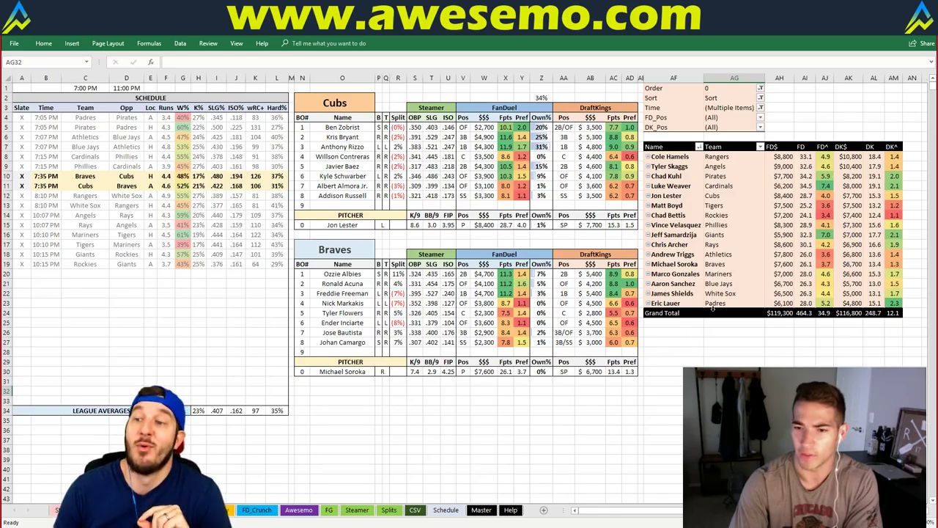
right_click(713, 311)
key(Escape)
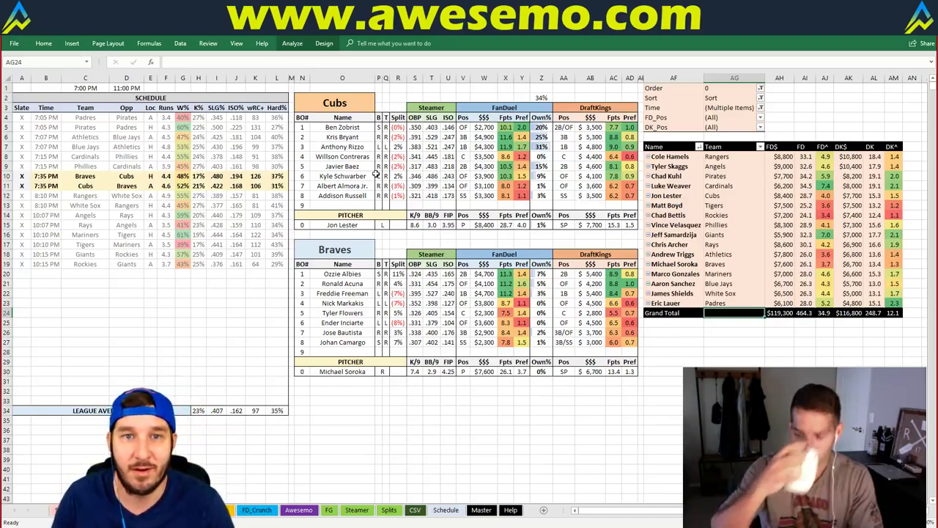
Change the selected team in the matchup view to Rangers and check pitcher exposure in FantasyCruncher's DraftKings lineups.
click(386, 97)
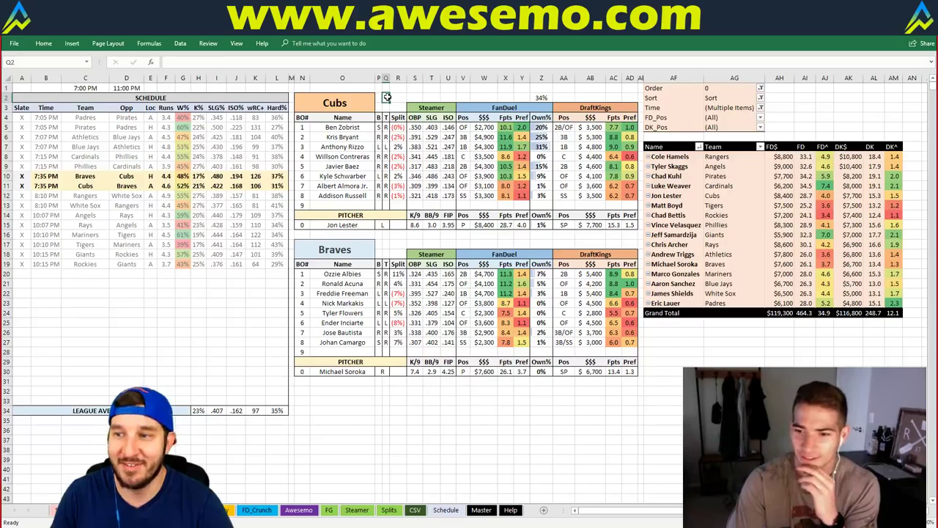
click(335, 102)
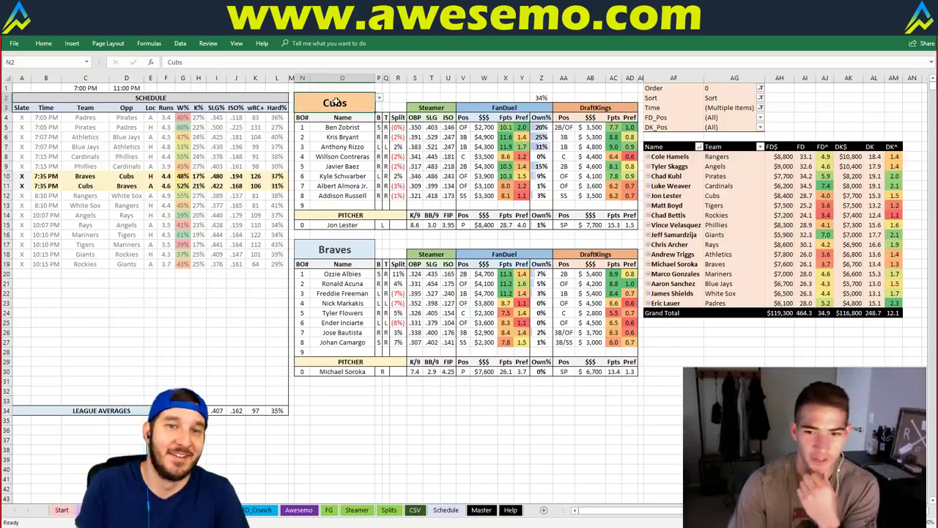
text(Rang)
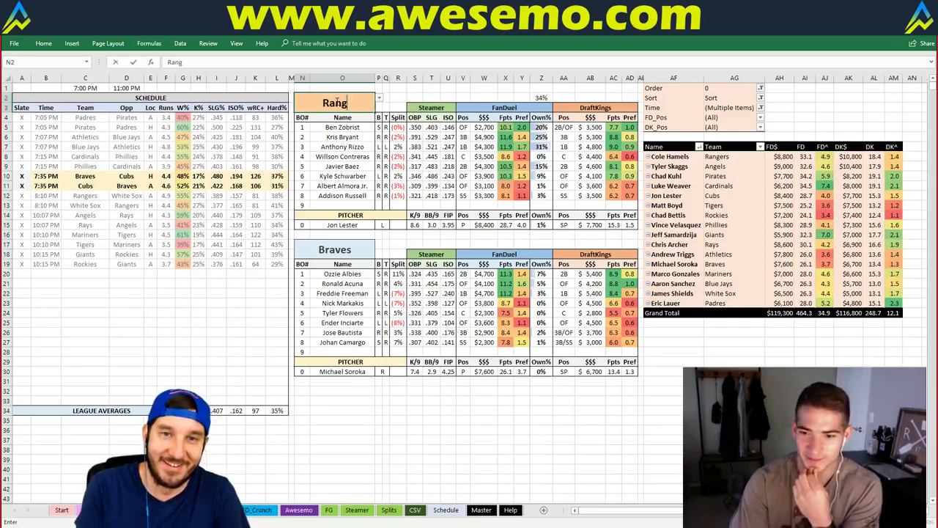
text(ers)
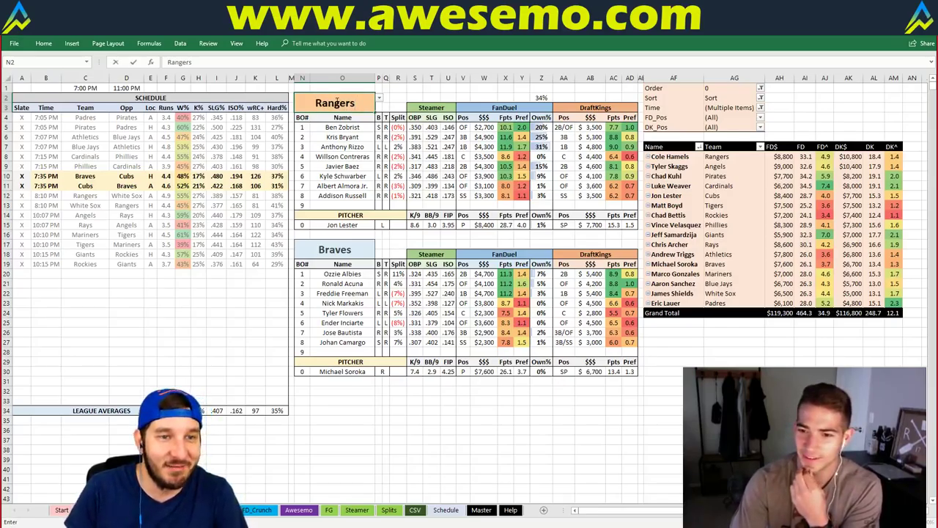
key(Return)
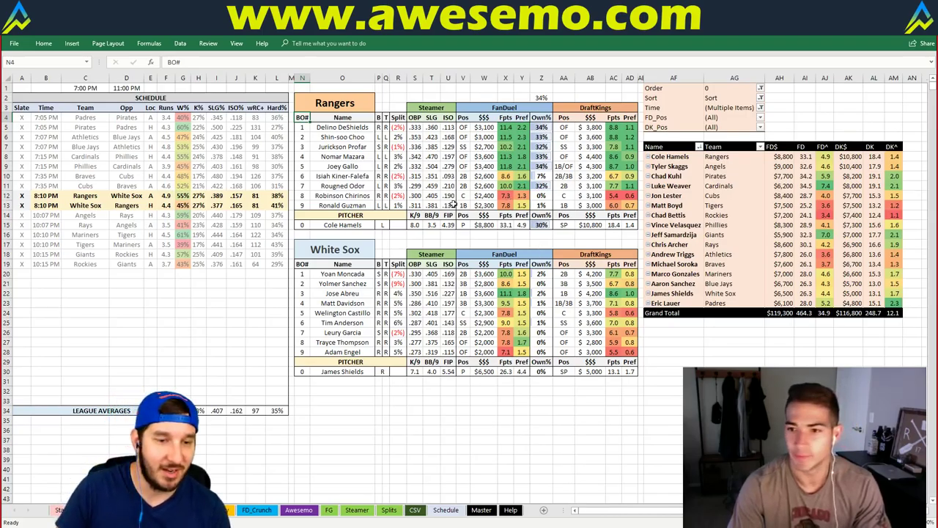
key(alt+Tab)
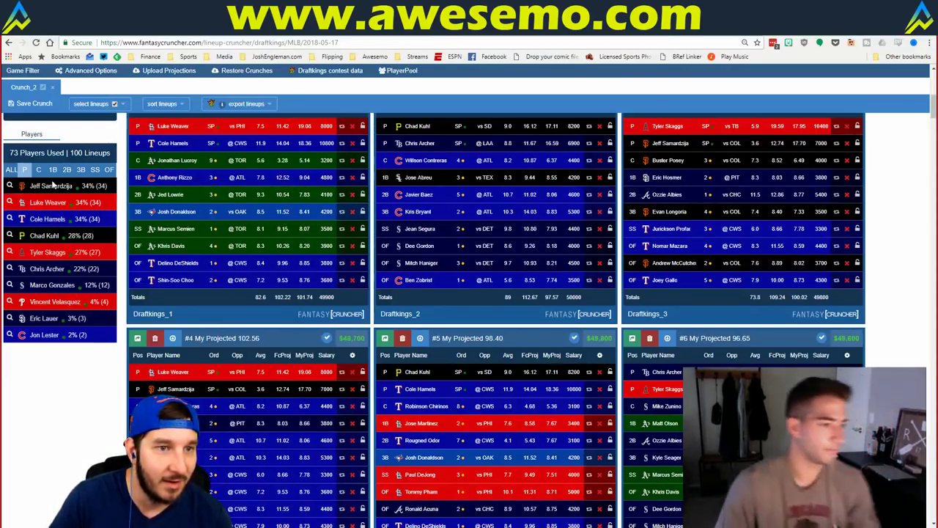
key(alt+Tab)
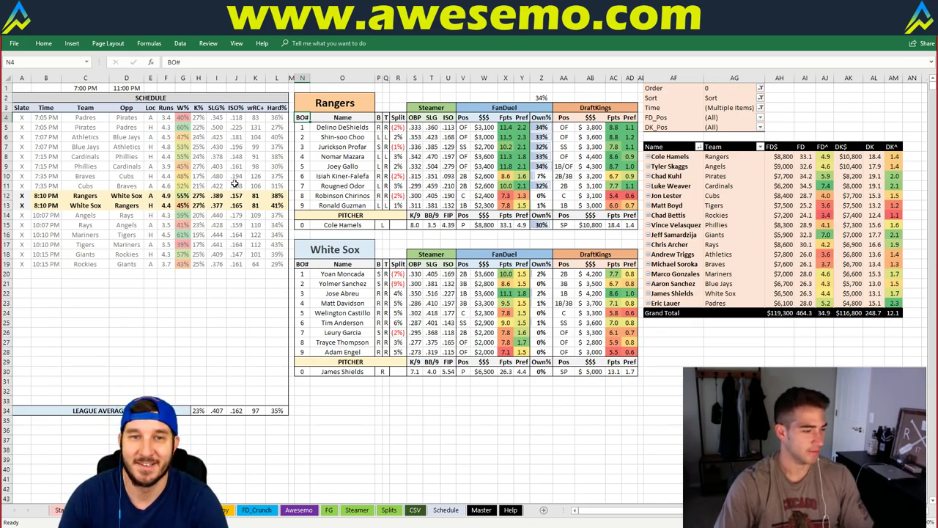
Change the selected team in the matchup view to Rays.
click(340, 105)
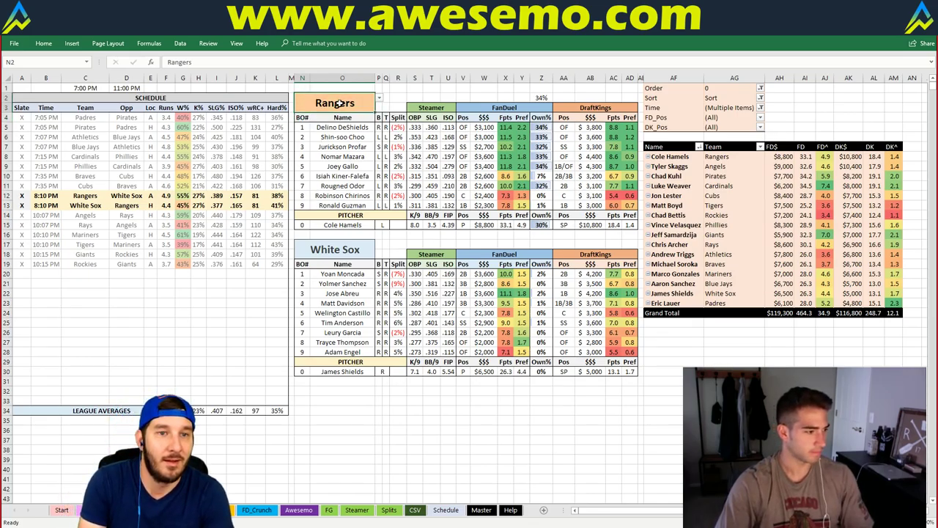
text(Rays)
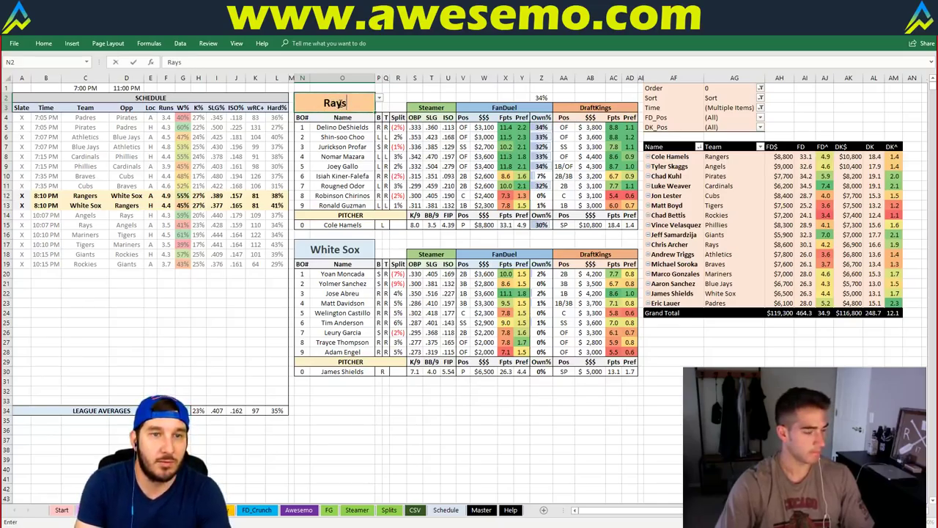
key(Return)
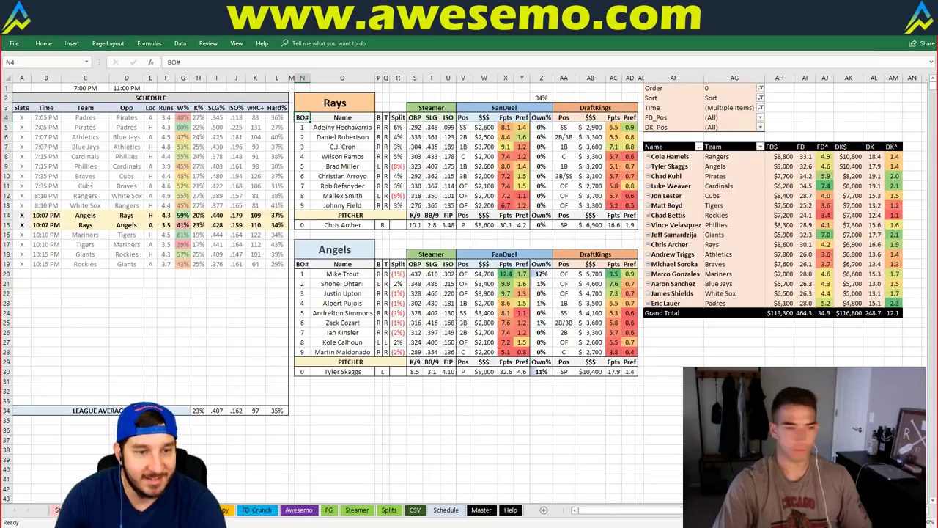
Review how often each pitcher is used in FantasyCruncher's DraftKings lineups and return to the Rays matchup in Excel.
key(alt+Tab)
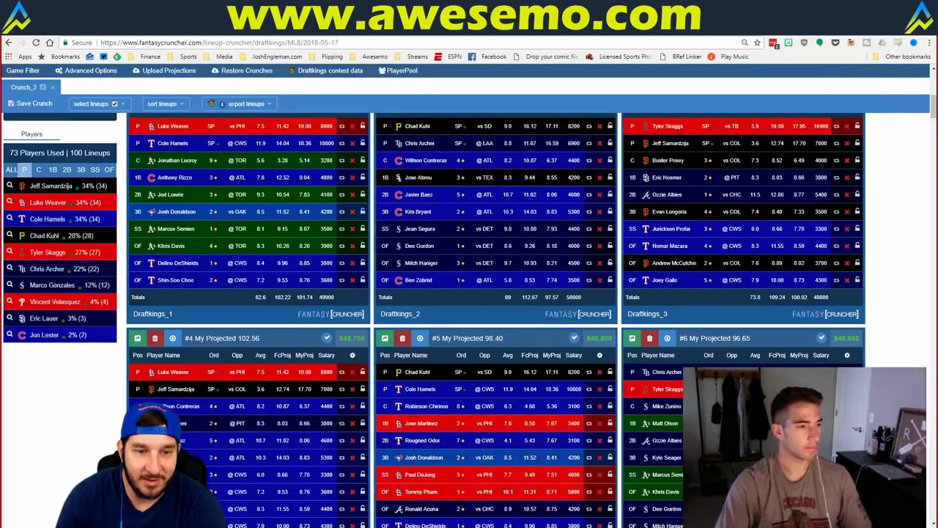
key(alt+Tab)
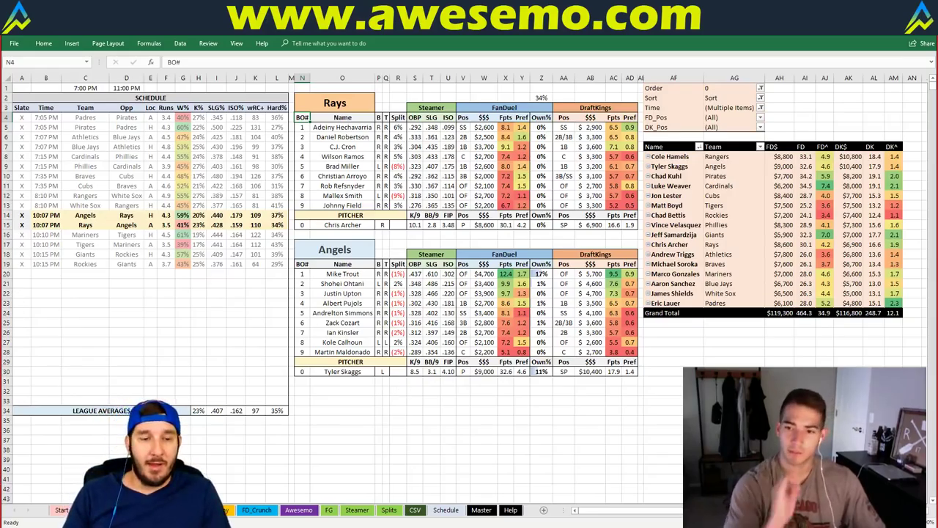
key(alt+Tab)
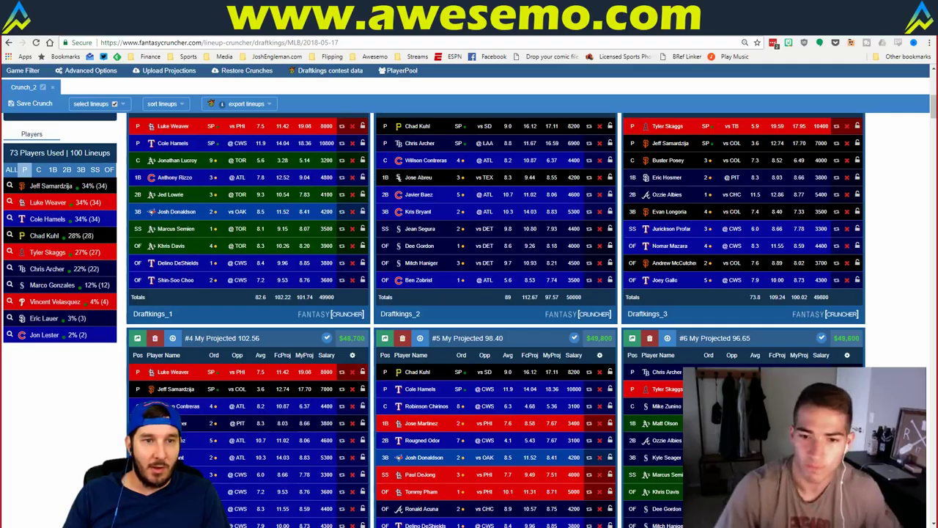
key(alt+Tab)
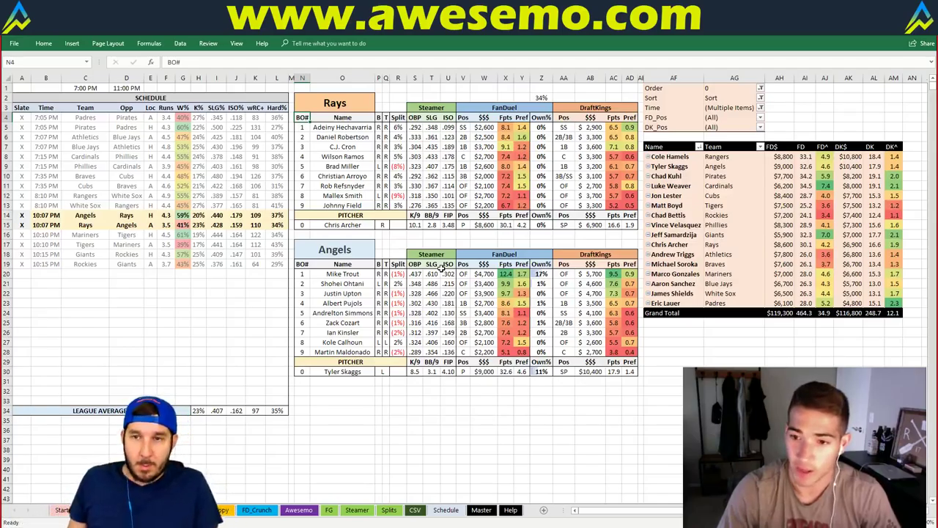
click(240, 195)
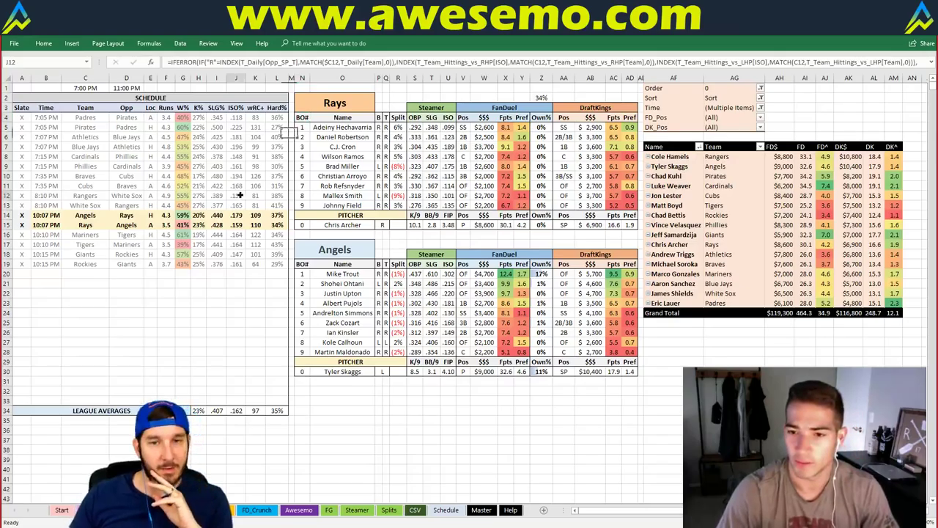
right_click(240, 195)
click(440, 242)
click(439, 243)
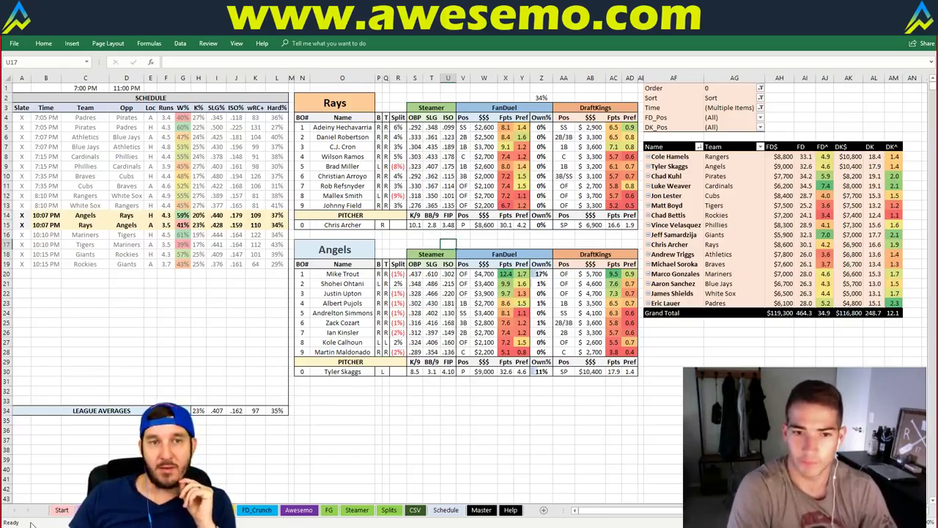
mouse_move(33, 523)
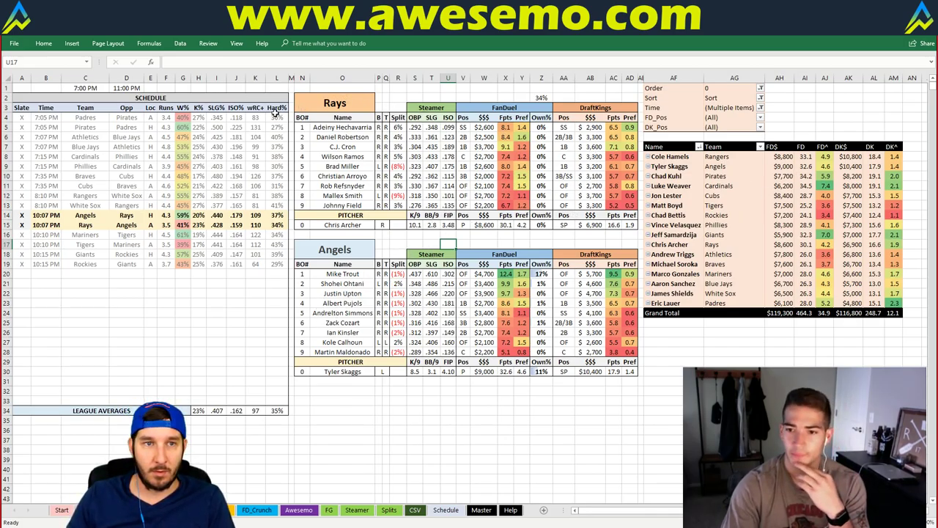
Change the selected team in the matchup view to Tigers.
click(353, 107)
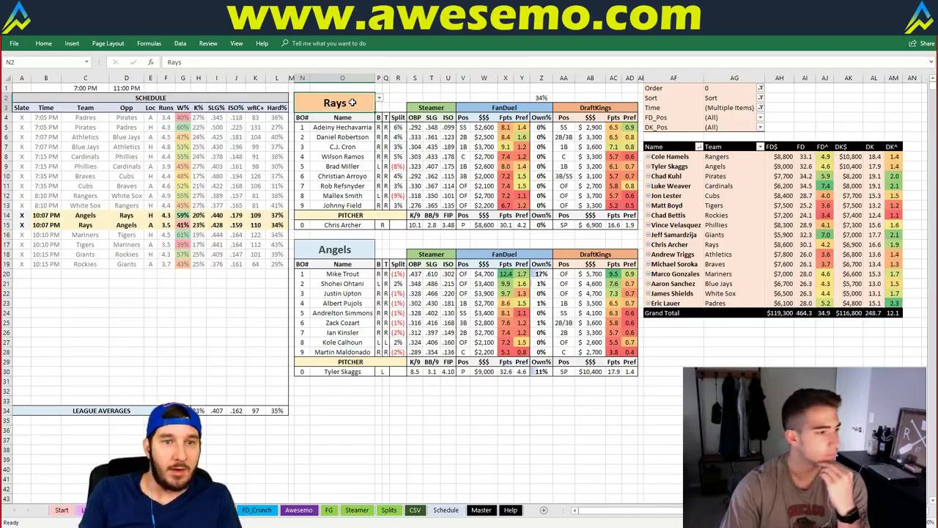
text(Tigers)
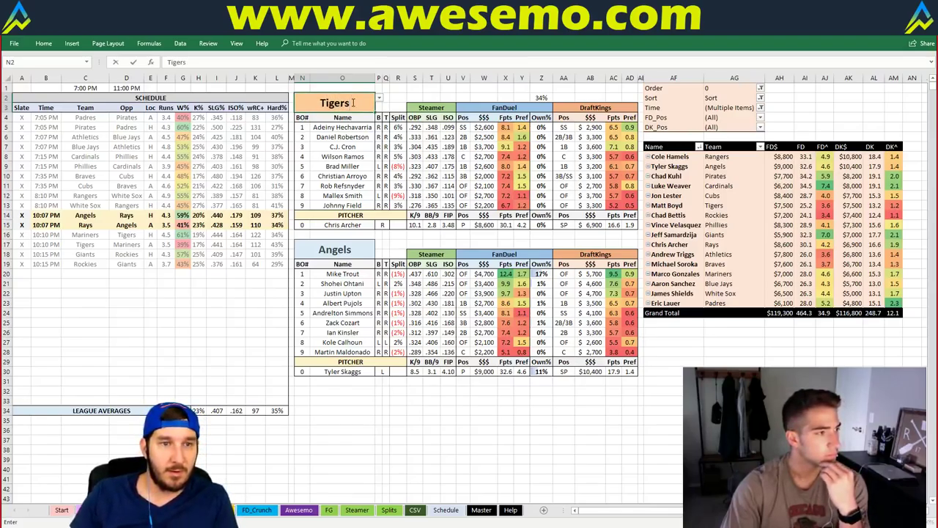
key(Return)
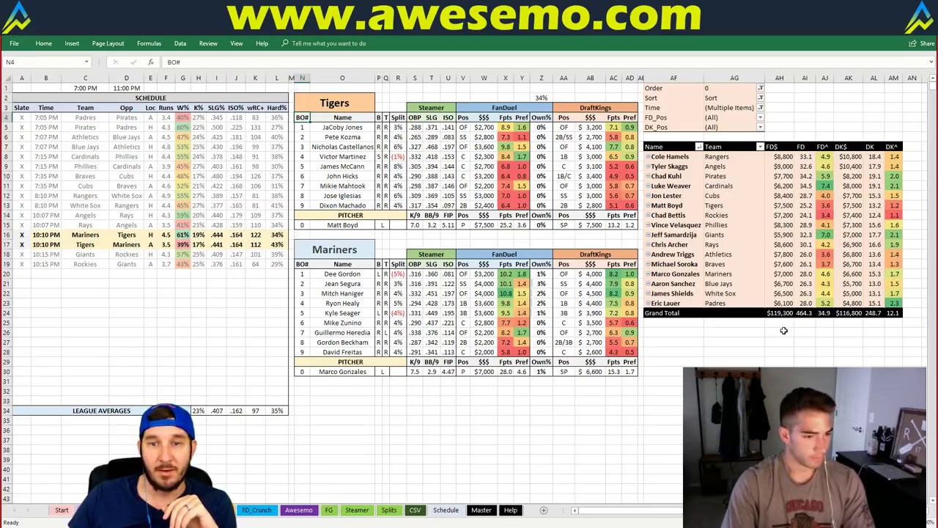
Check pitcher usage in FantasyCruncher's DraftKings lineups for the Tigers and Mariners game, and return to the Schedule sheet.
key(alt+Tab)
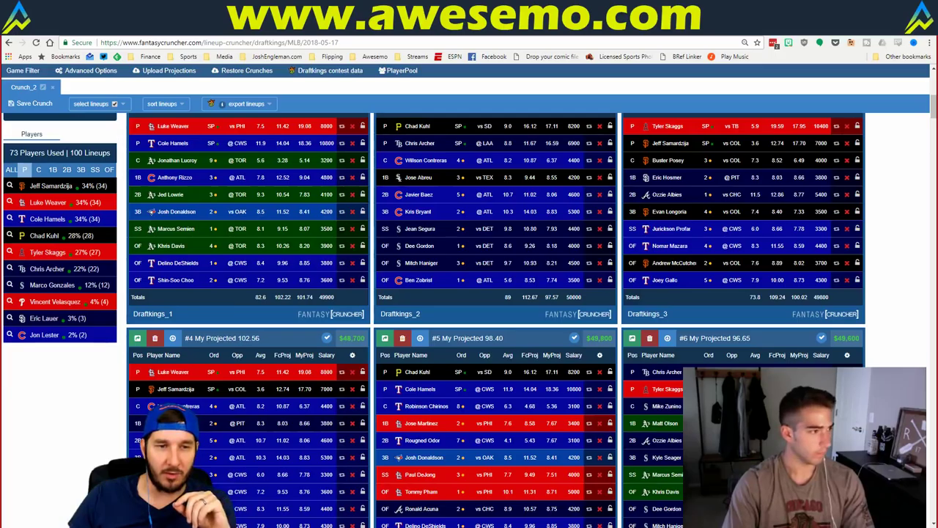
key(alt+Tab)
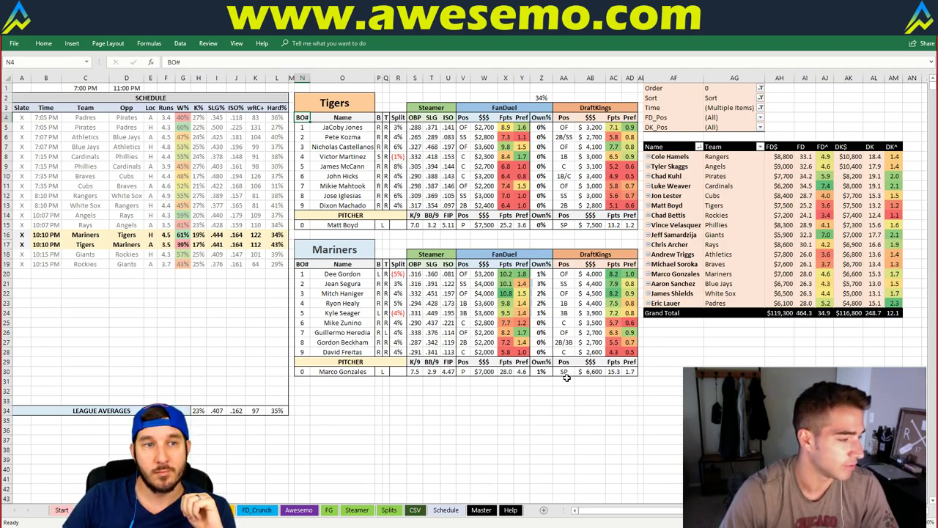
scroll(488, 408, right, 1)
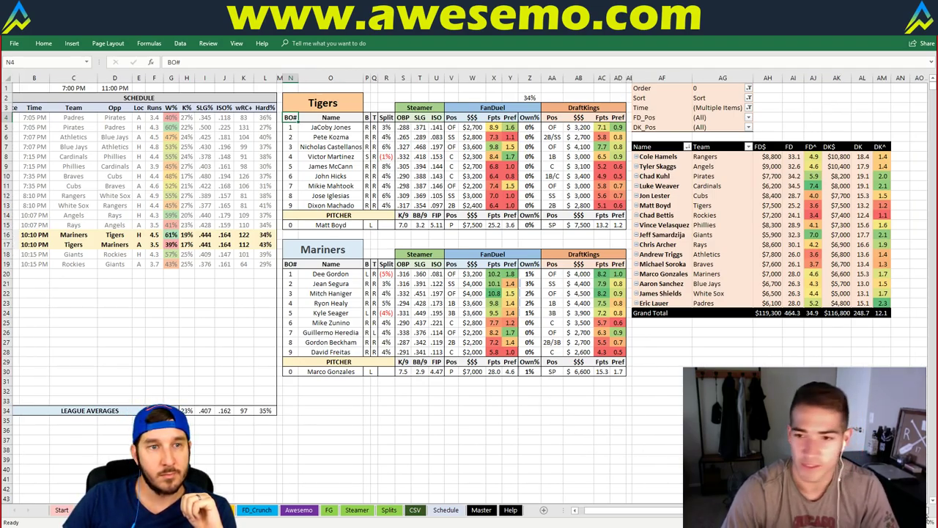
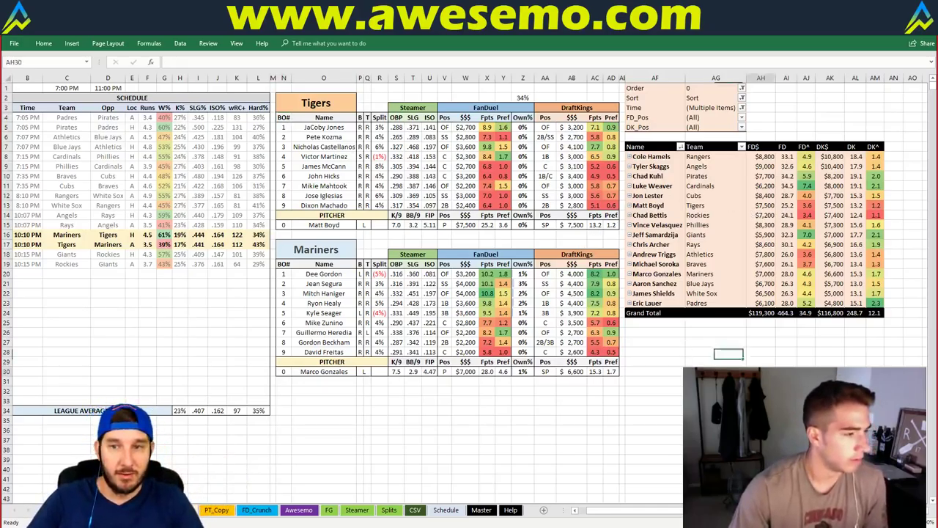
click(726, 341)
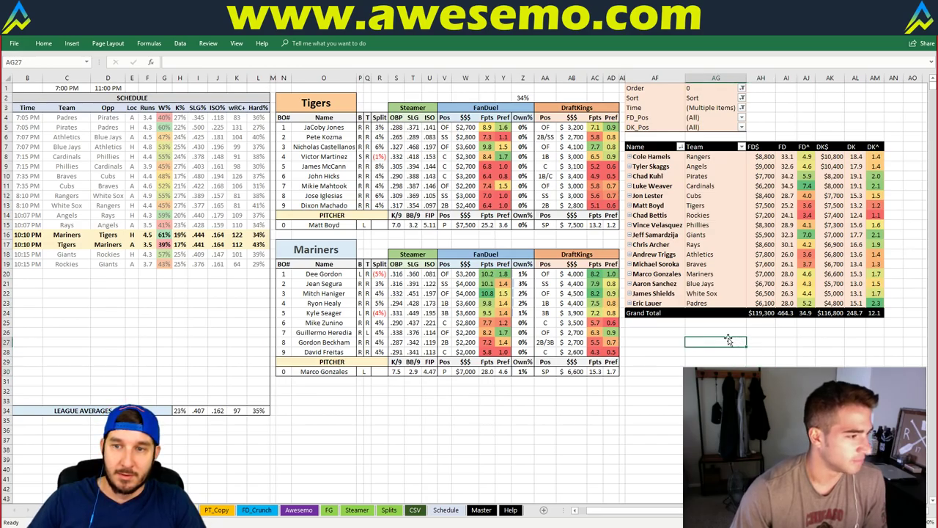
Change the selected team in the matchup view to Rockies.
click(327, 105)
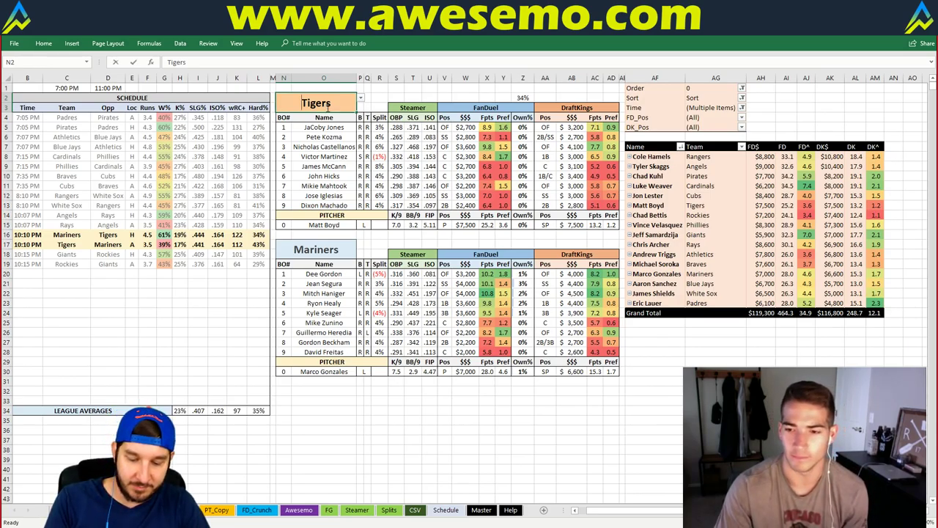
text(Rockies)
key(Return)
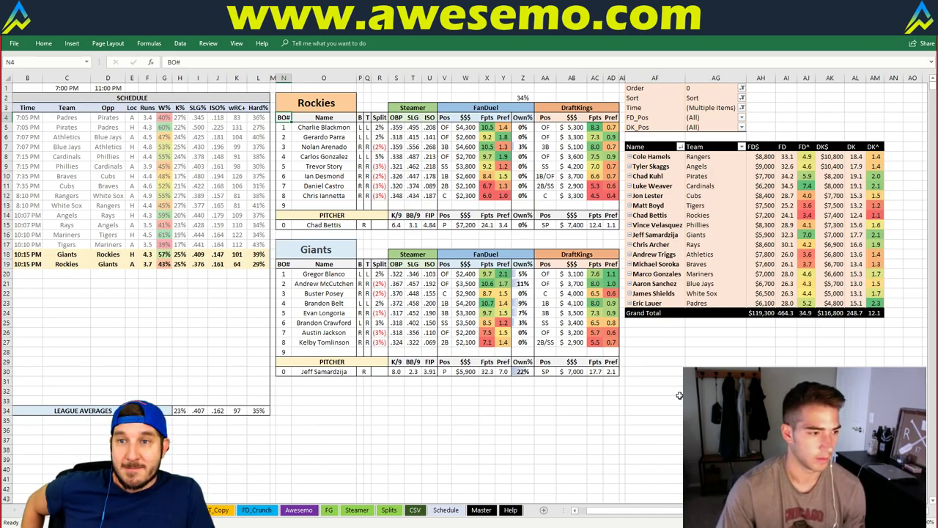
Switch to FantasyCruncher's FanDuel MLB page and bring up the generated Crunch_1 lineups.
click(495, 108)
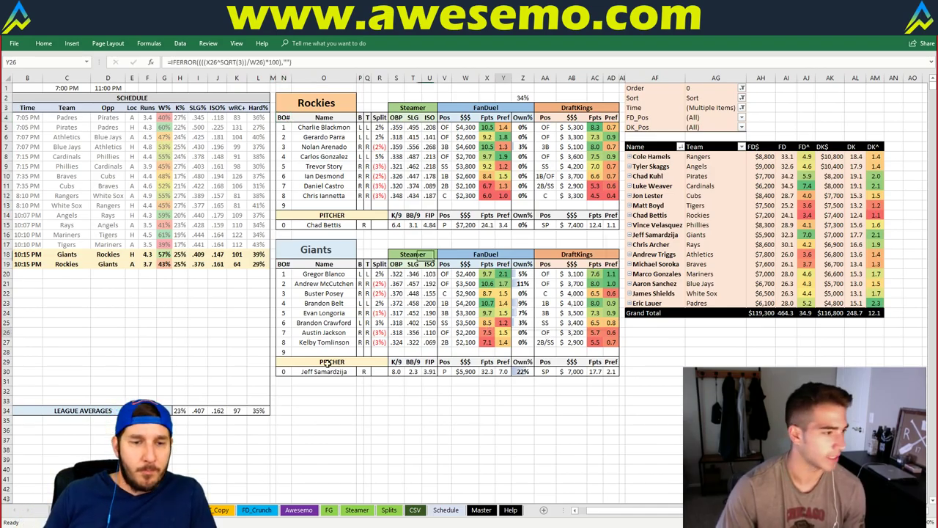
right_click(495, 108)
click(535, 341)
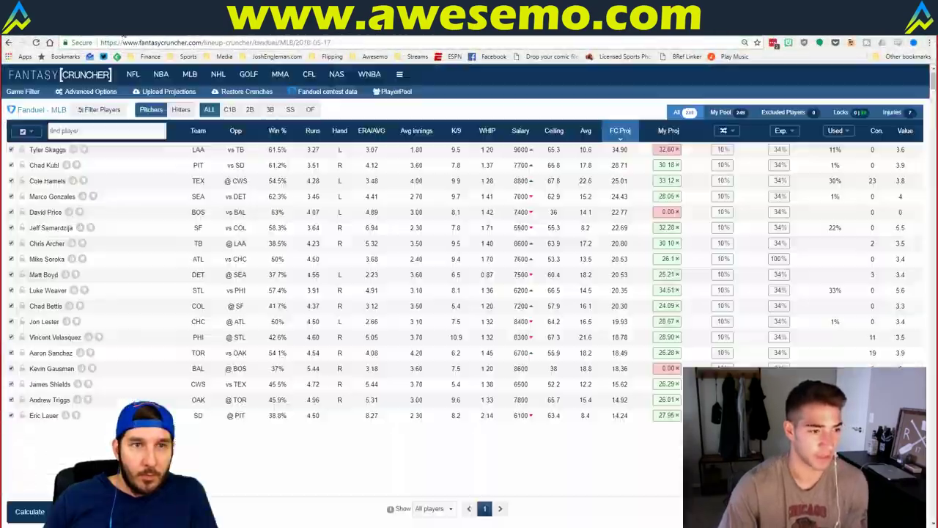
scroll(275, 500, down, 5)
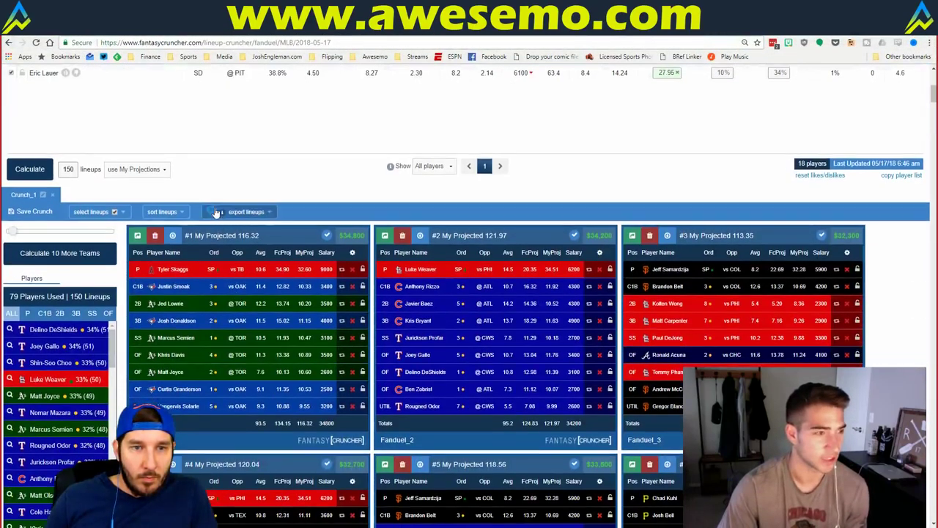
Sort the generated FanDuel lineups by salary in ascending order.
click(176, 214)
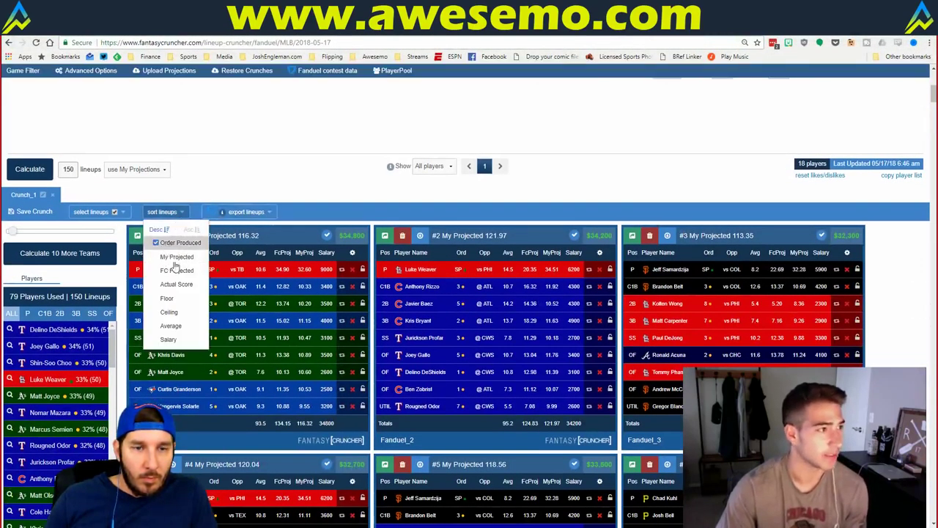
click(170, 339)
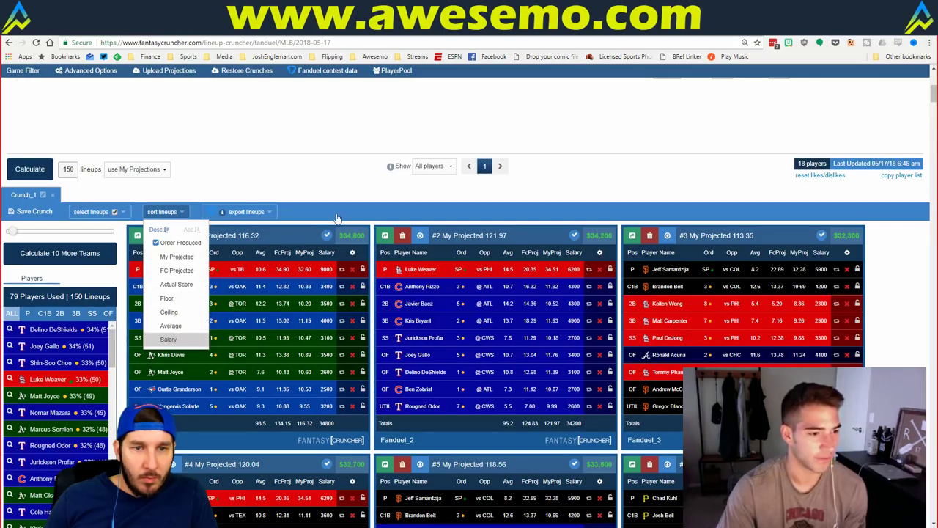
click(340, 209)
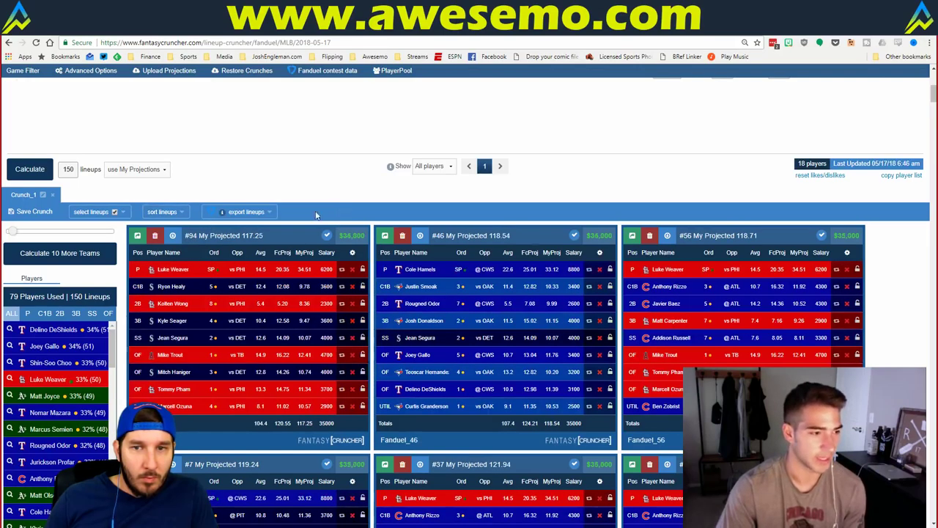
click(163, 212)
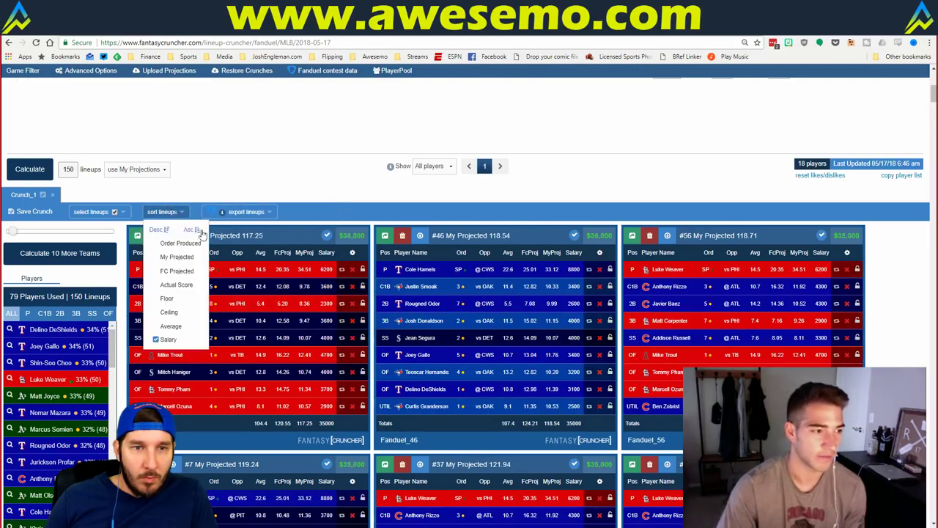
click(366, 209)
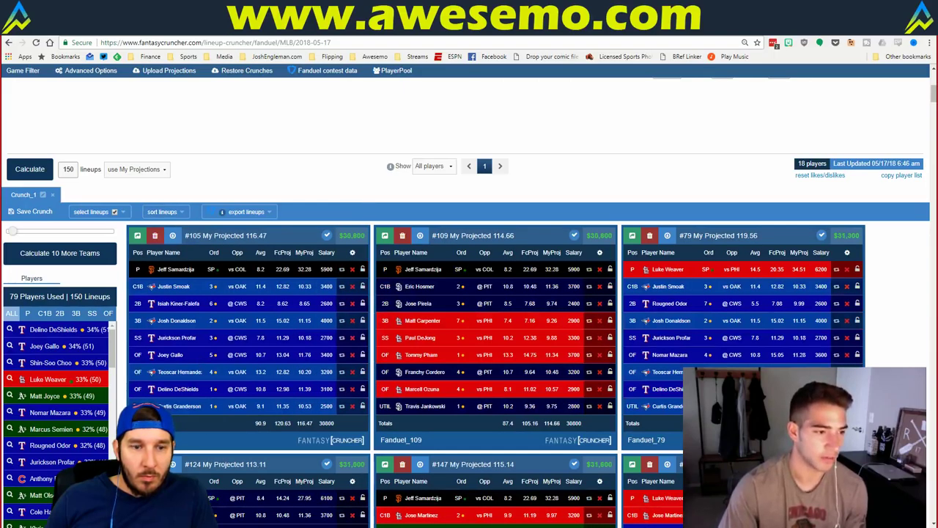
Switch to the Excel workbook and search the player projections sheet for "samardz".
key(alt+Tab)
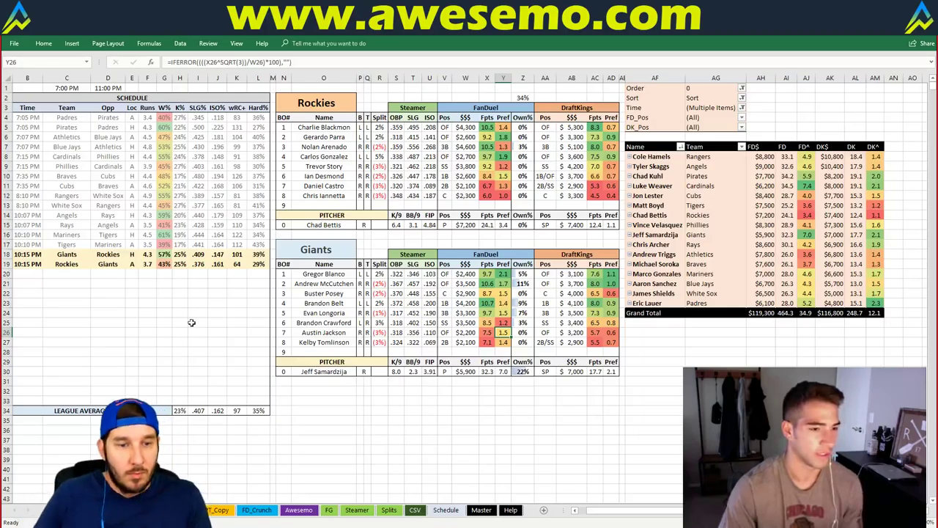
click(176, 509)
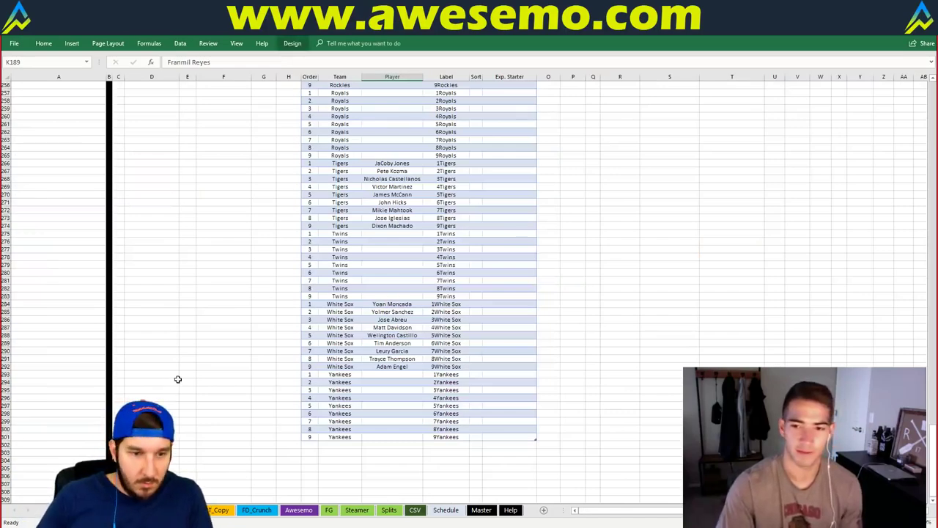
key(ctrl+Page_Up)
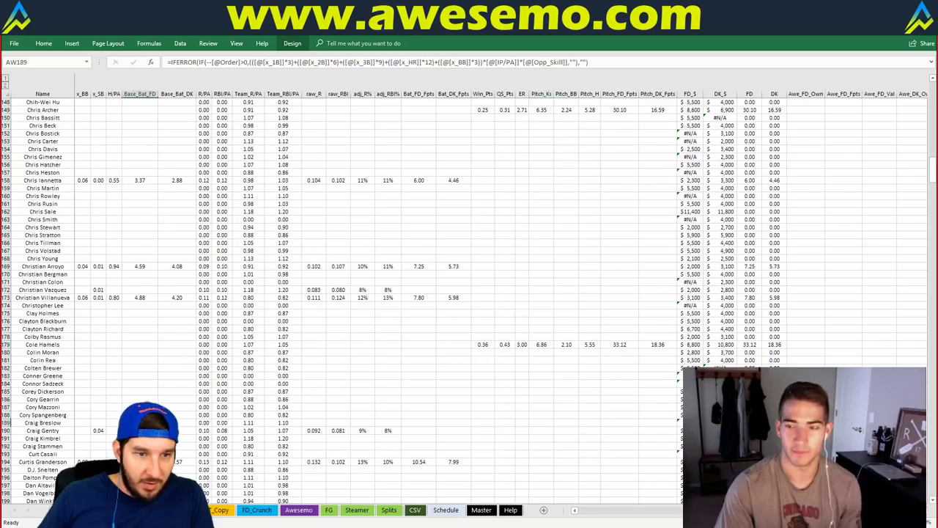
key(ctrl+f)
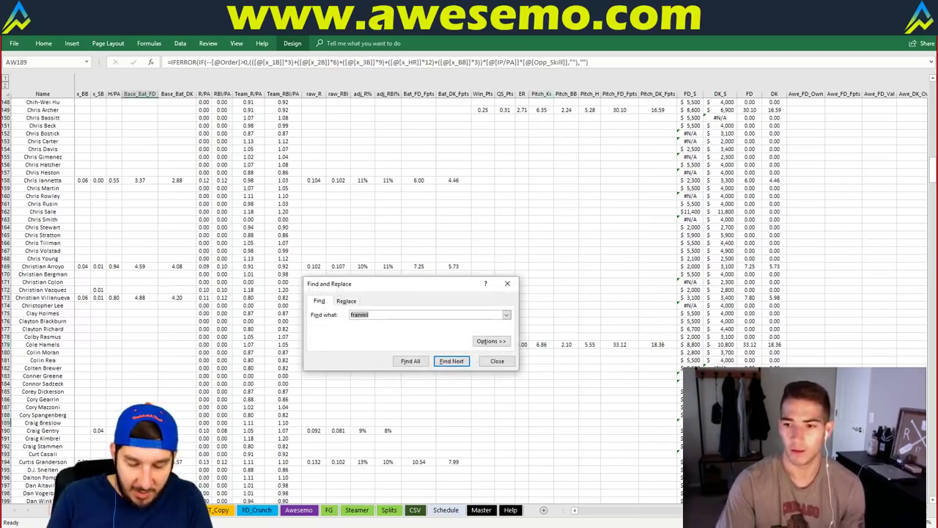
text(samardz)
key(Return)
key(Escape)
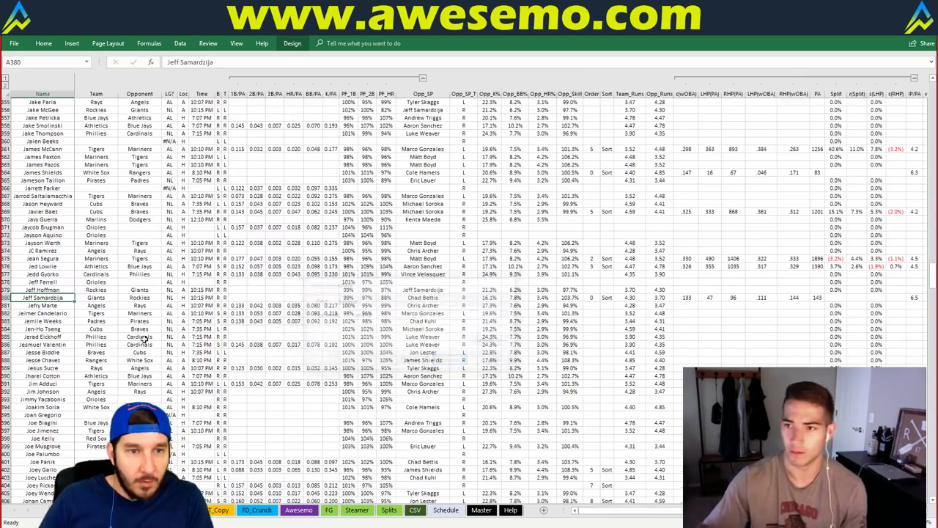
Highlight Jeff Samardzija's row, examine his pitching projections and salaries, and return to the Rockies and Giants matchup view.
click(6, 298)
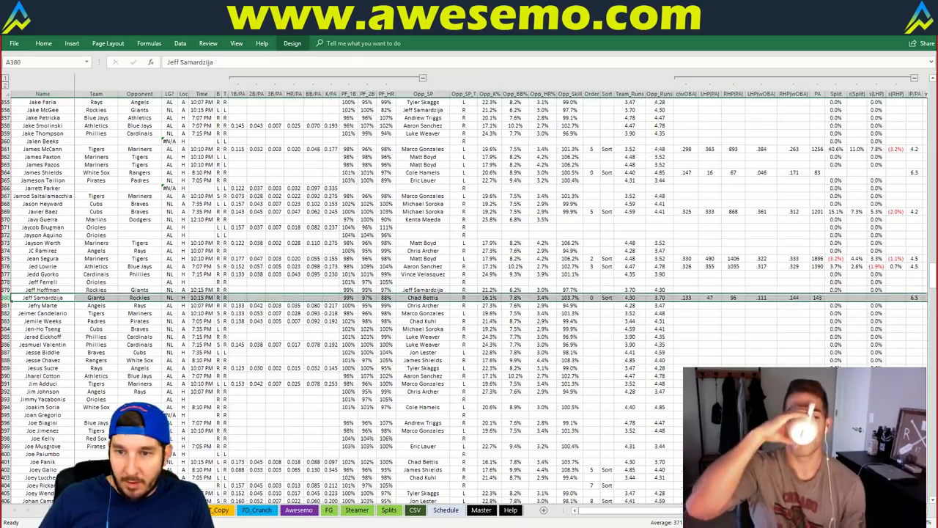
scroll(501, 298, right, 15)
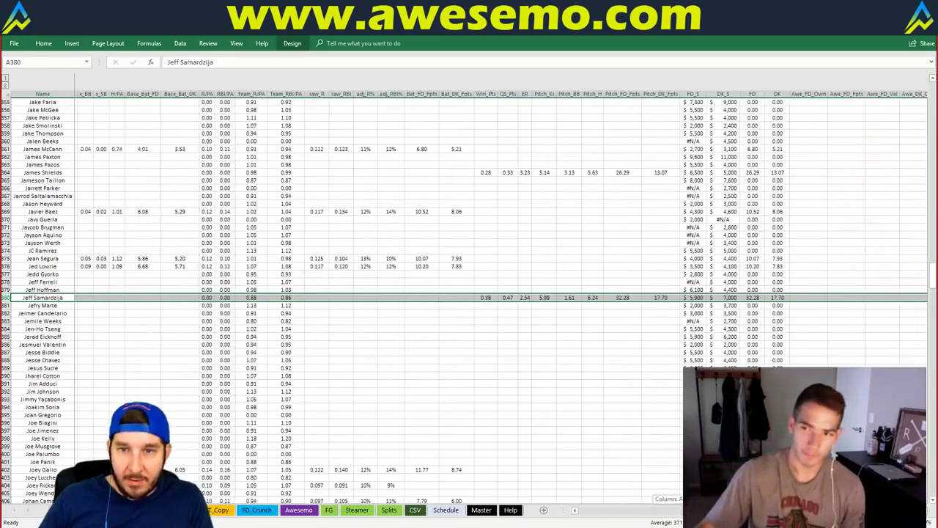
scroll(501, 298, right, 1)
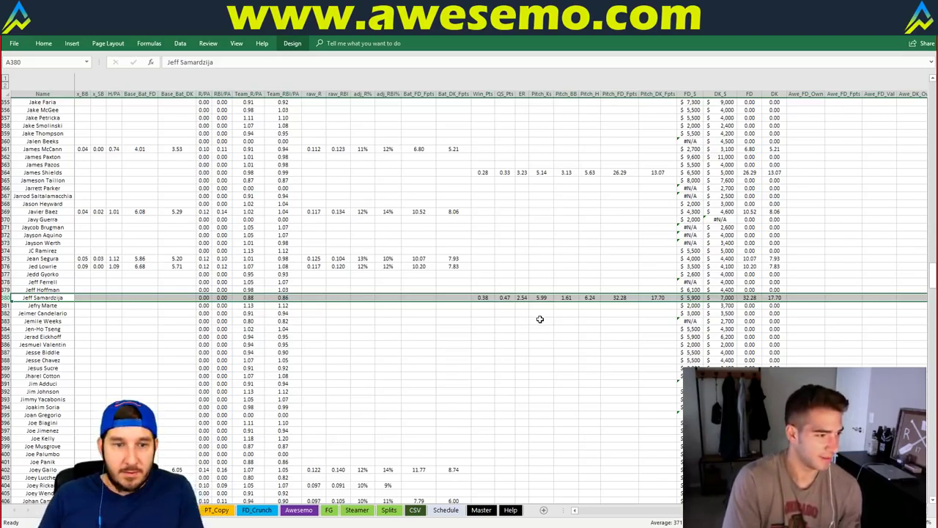
key(ctrl+Page_Up)
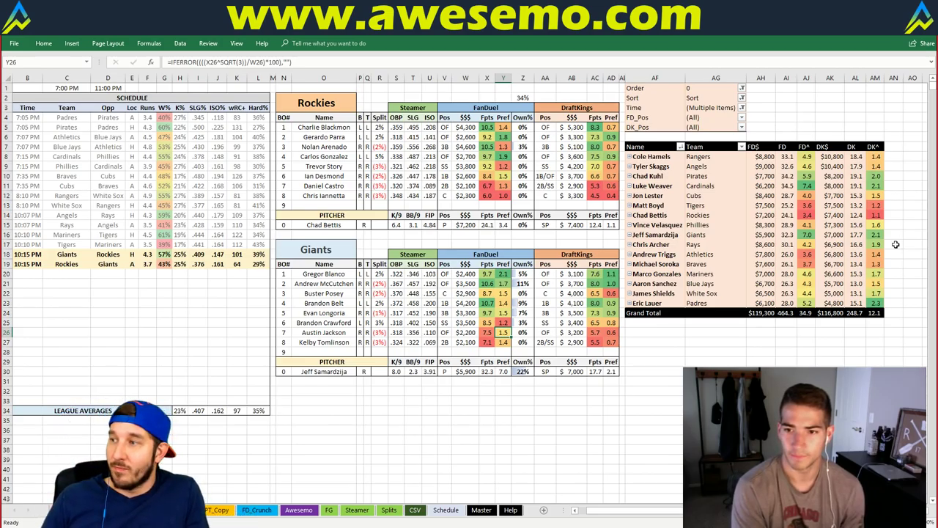
click(716, 400)
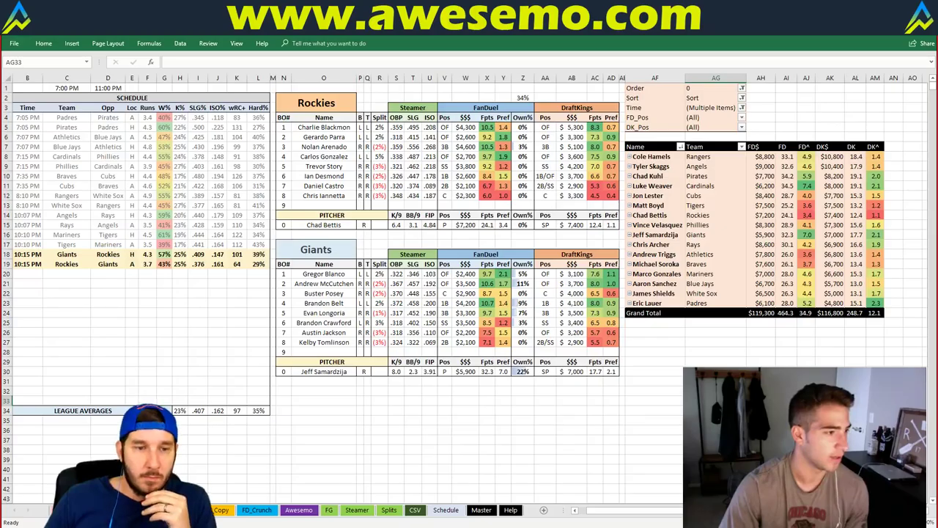
key(alt+Tab)
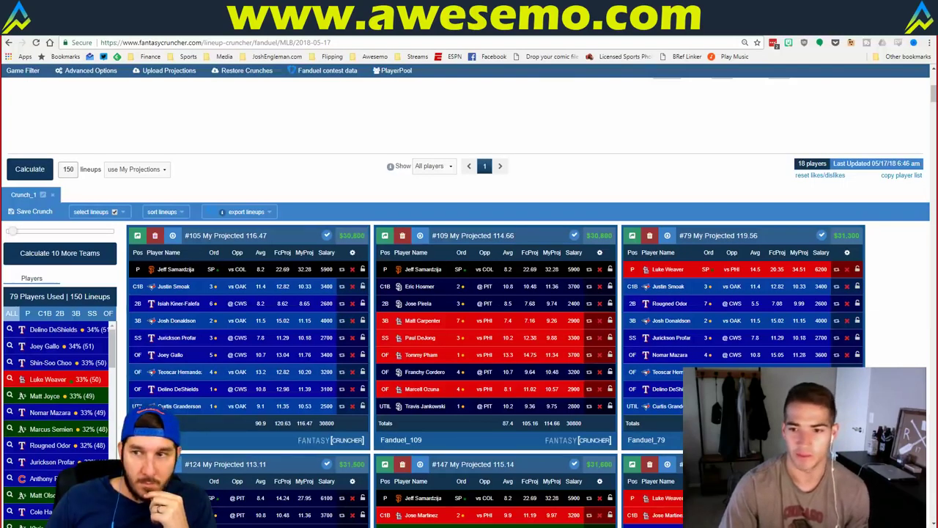
key(alt+Tab)
key(alt+Tab)
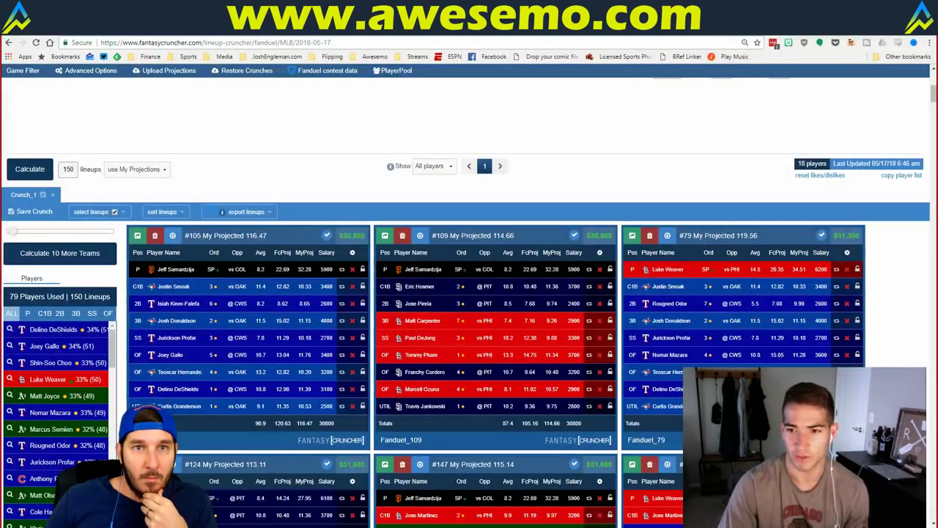
key(alt+Tab)
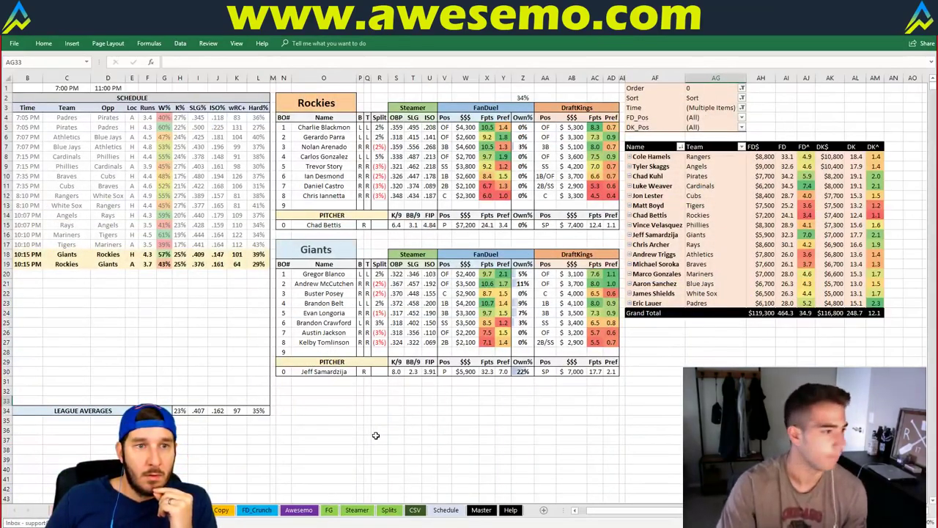
Compare the May 17 home teams in the full schedule table with the games in FantasyCruncher's FanDuel game filter.
click(447, 510)
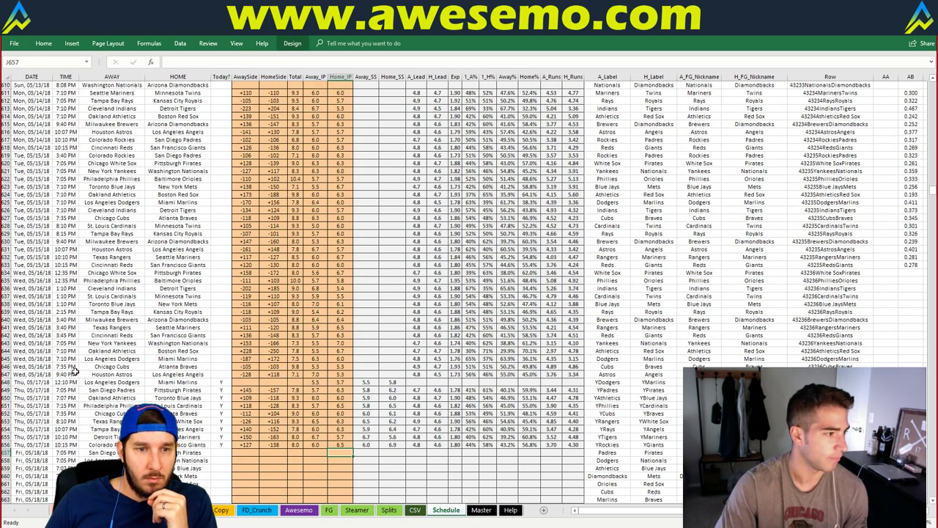
drag(192, 391, 189, 445)
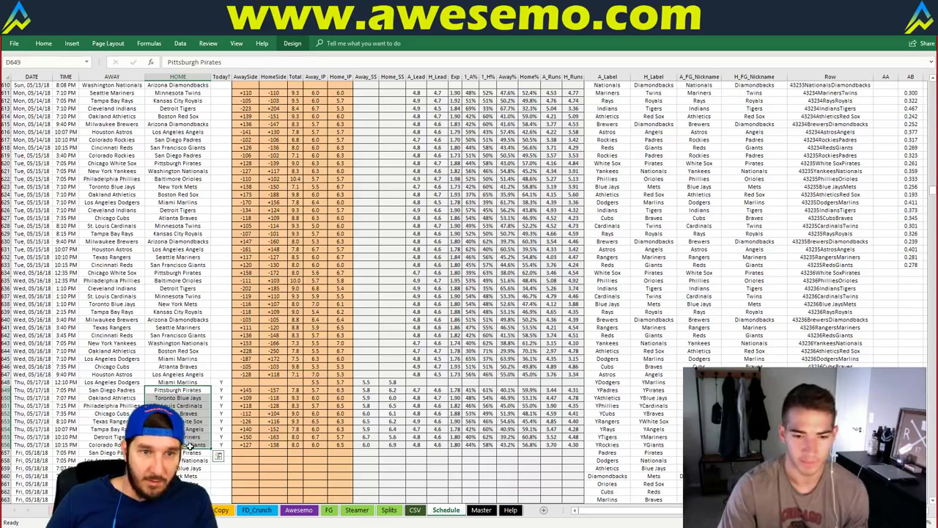
key(alt+Tab)
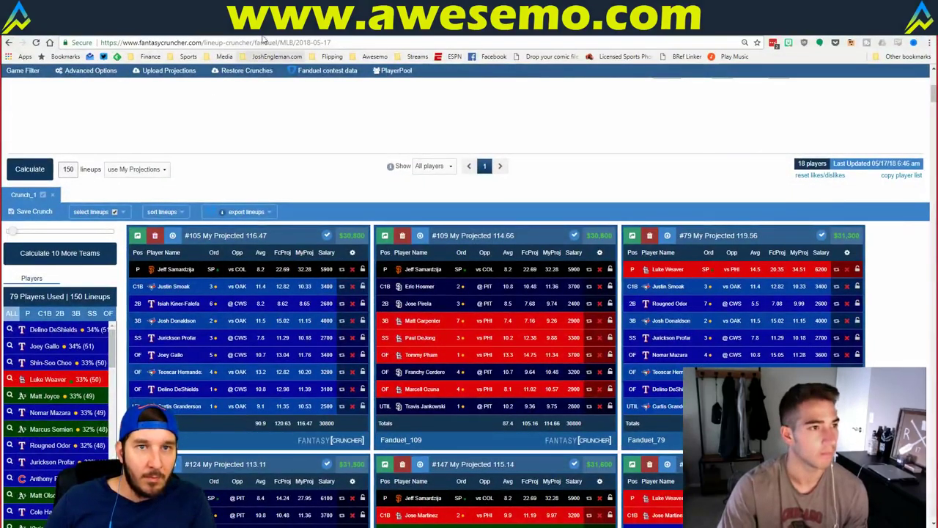
scroll(230, 121, up, 10)
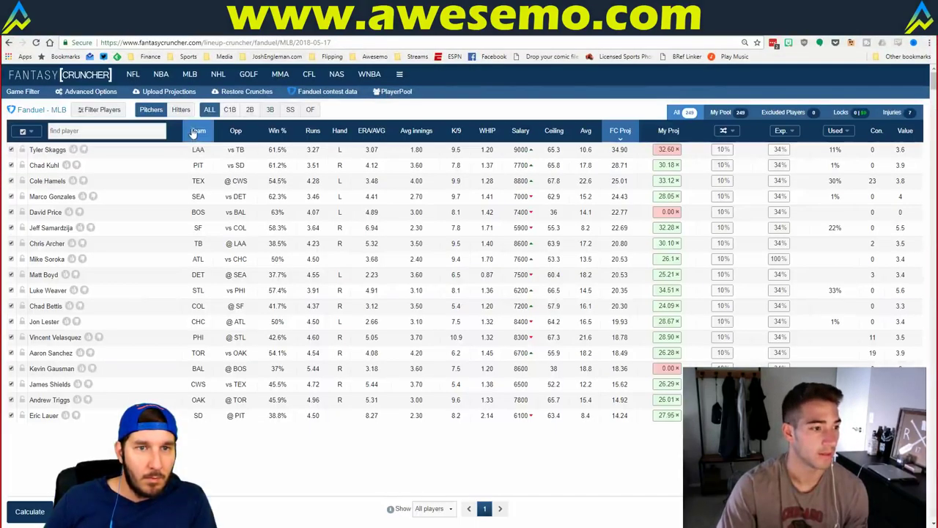
click(22, 92)
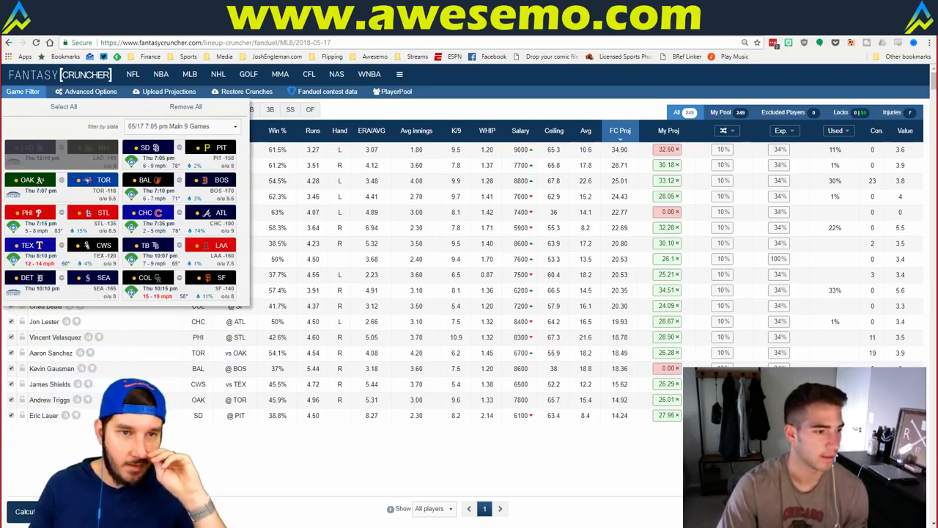
click(22, 92)
Check the May 17 away-side odds and home teams in the schedule table against FantasyCruncher's FanDuel pitcher list.
key(alt+Tab)
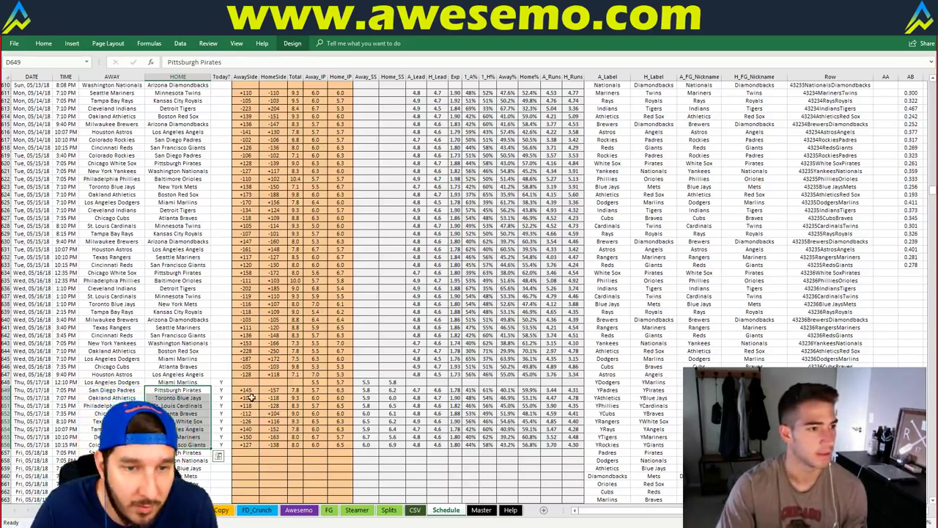
drag(244, 390, 249, 444)
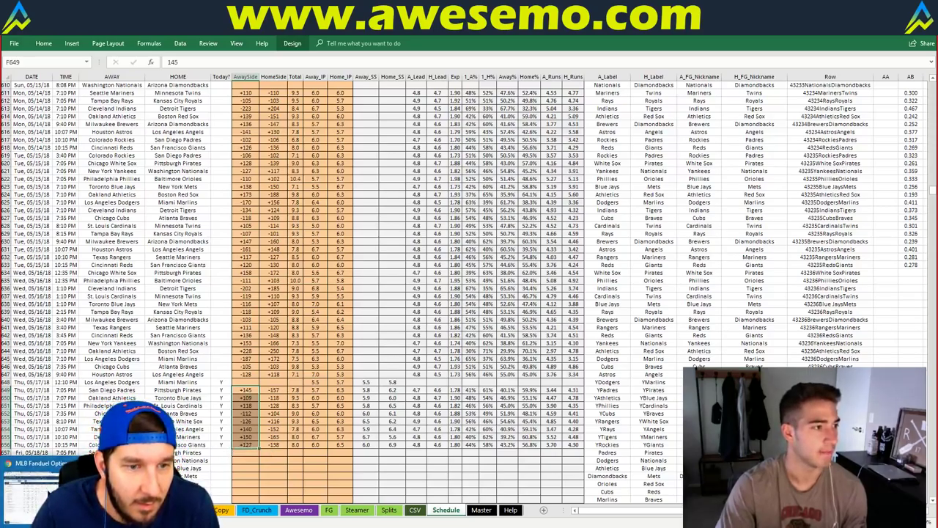
key(alt+Tab)
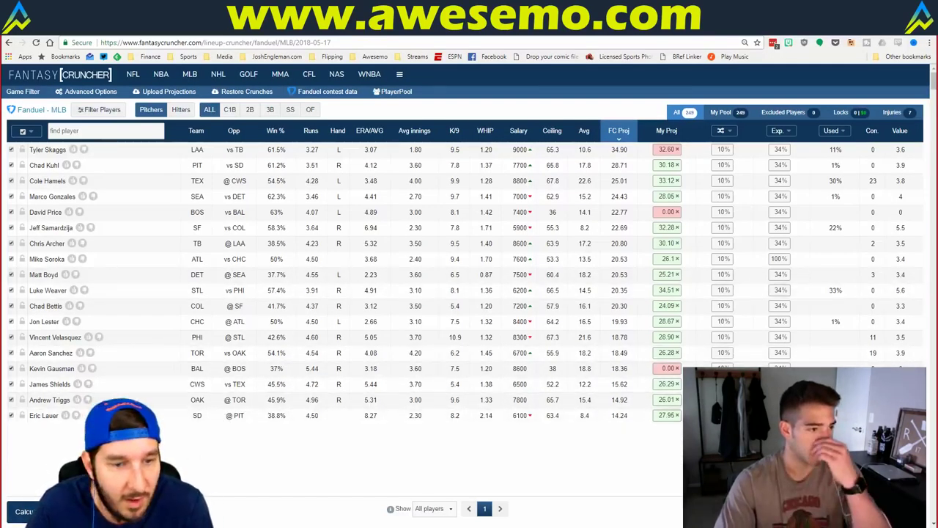
key(alt+Tab)
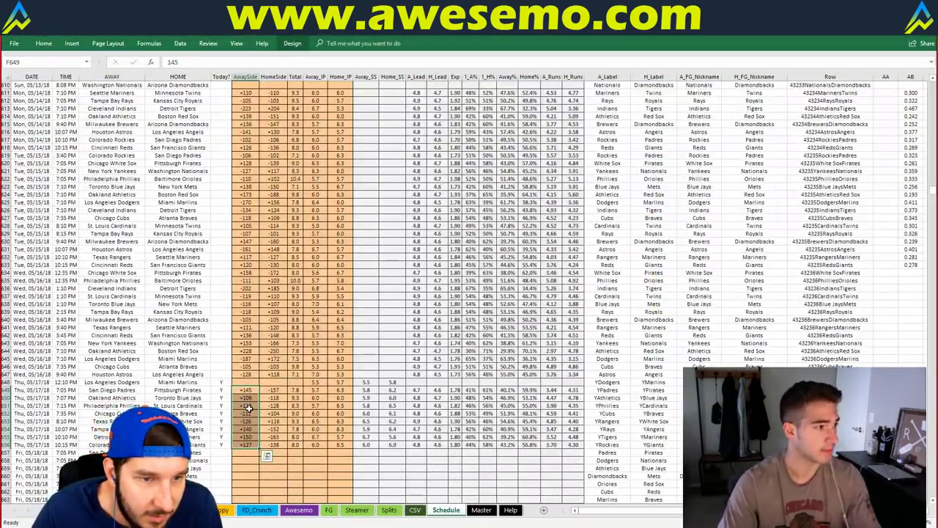
click(205, 407)
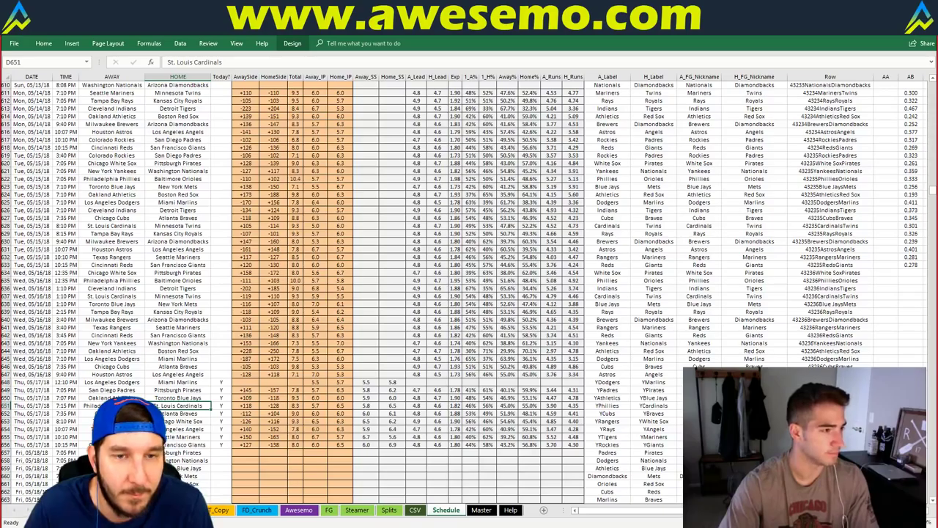
key(alt+Tab)
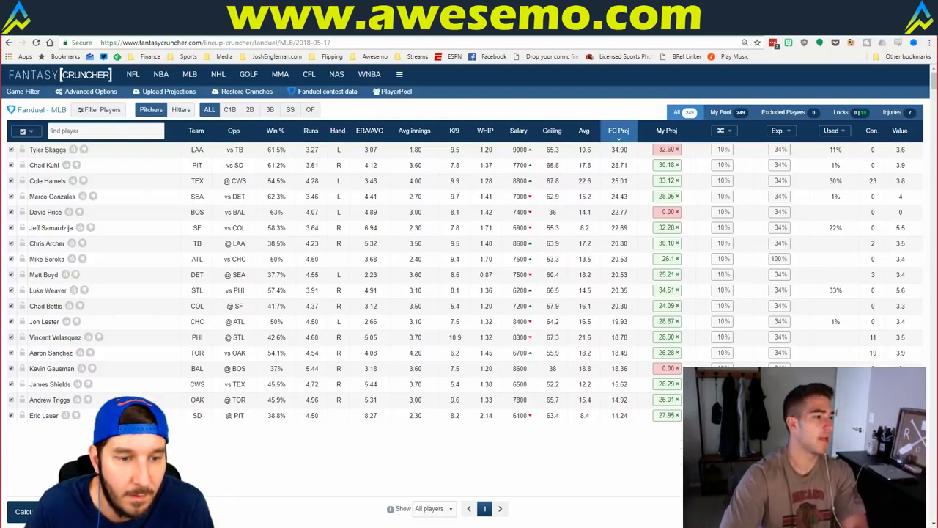
key(alt+Tab)
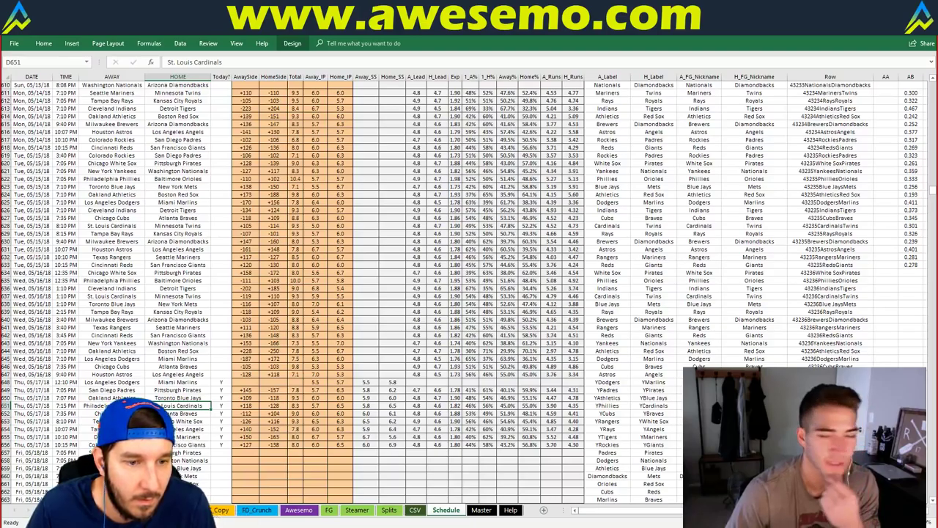
Search Google for "orioles red sox" in a new browser tab and open the Baltimore Orioles schedule on MLB.com.
key(alt+Tab)
key(ctrl+t)
text(or)
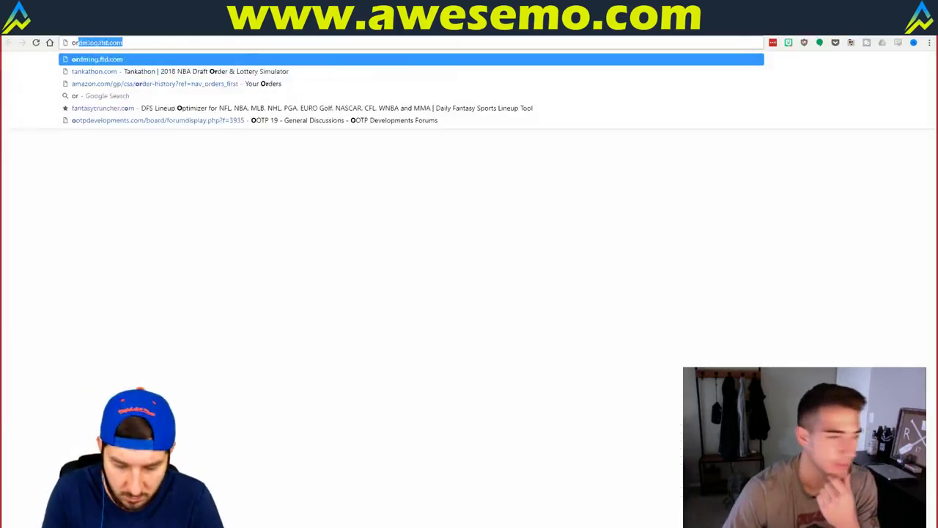
text(ioles red sox)
key(Return)
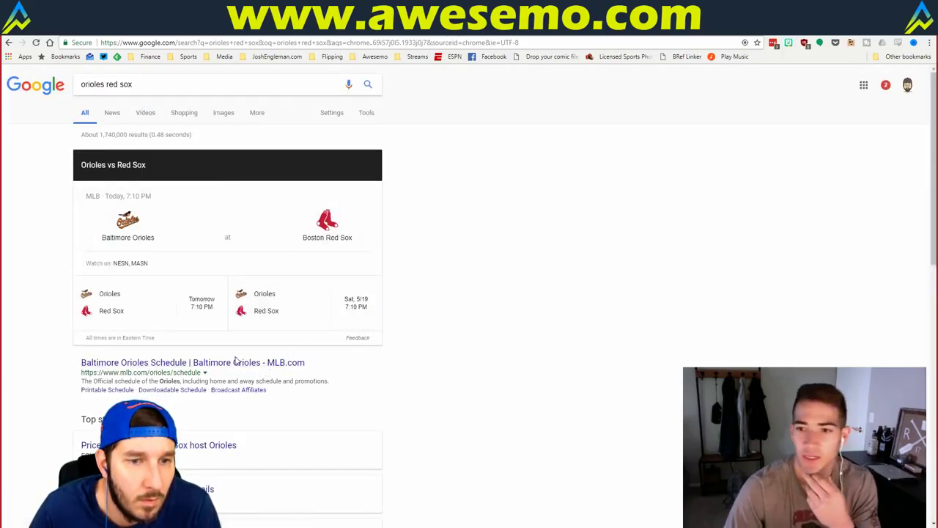
click(231, 362)
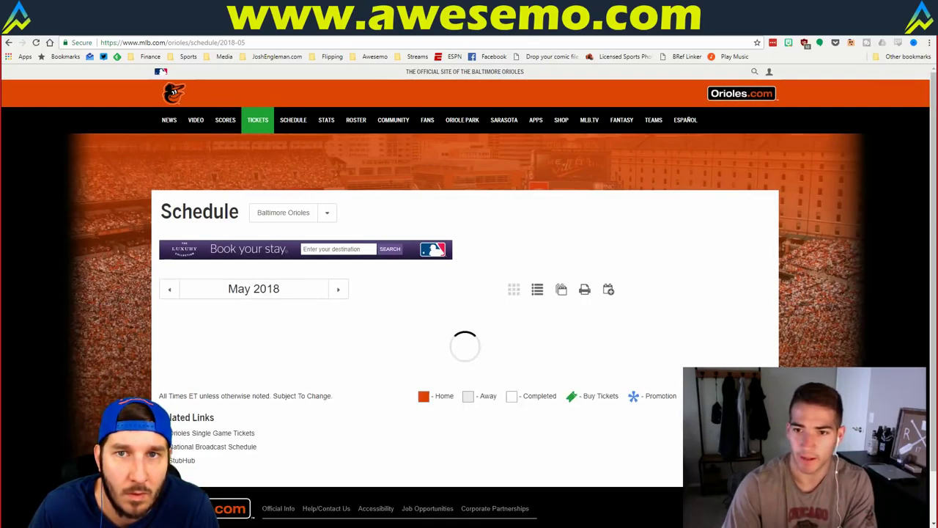
Return to the Excel schedule table, insert a row below the last May 17 game, and enter 5/17 as its date.
key(ctrl+Tab)
key(alt+Tab)
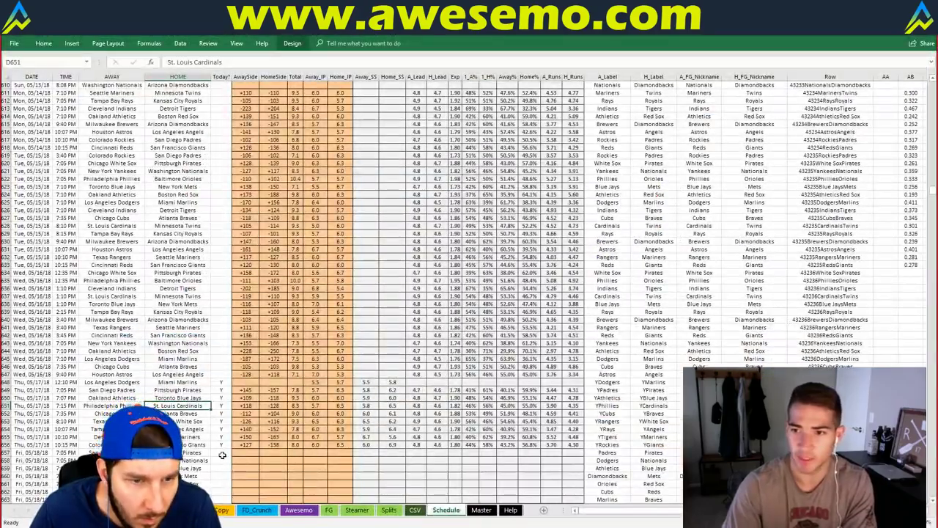
drag(38, 381, 270, 445)
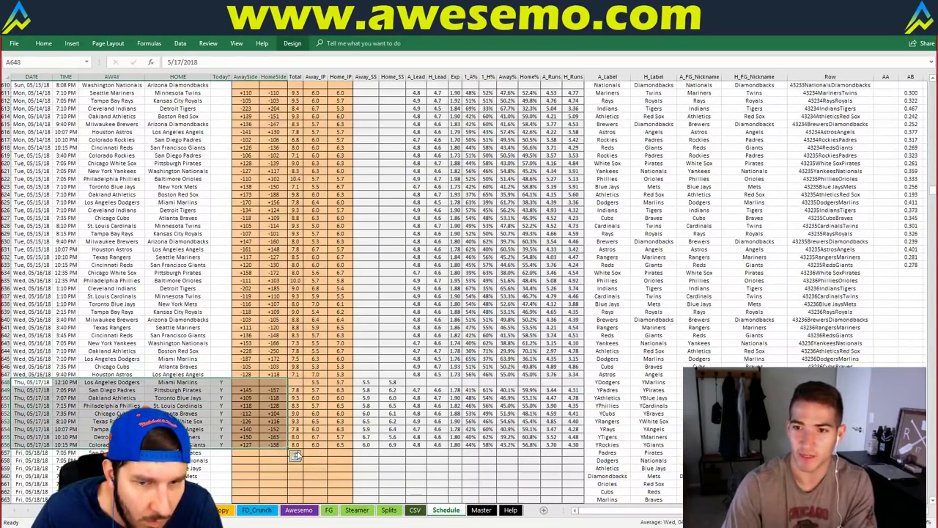
right_click(6, 453)
click(35, 375)
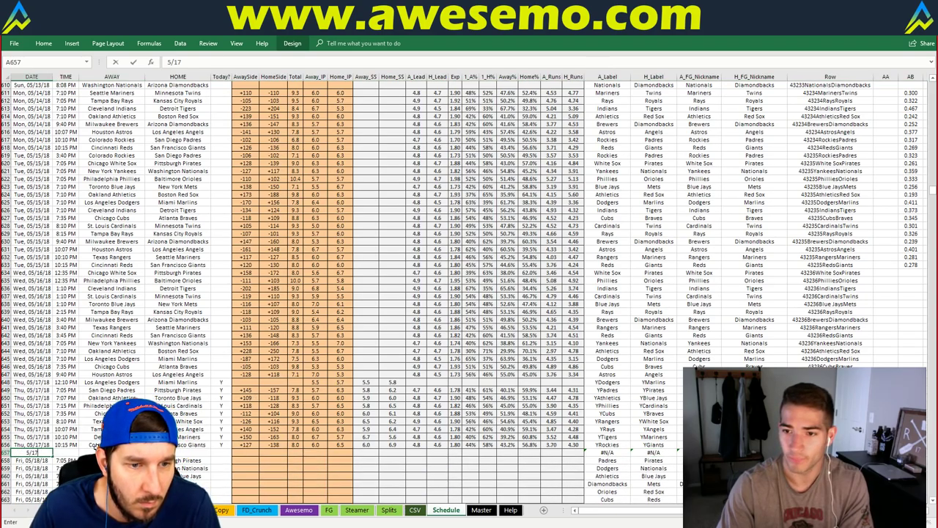
key(Tab)
Switch to the browser with FiveThirtyEight's MLB predictions, open a new browser window, and move it aside.
key(alt+Tab)
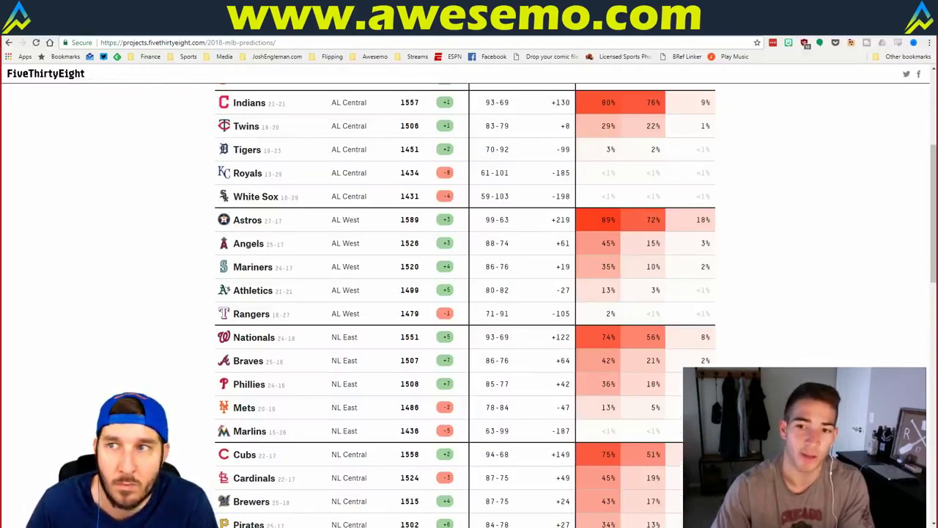
click(929, 42)
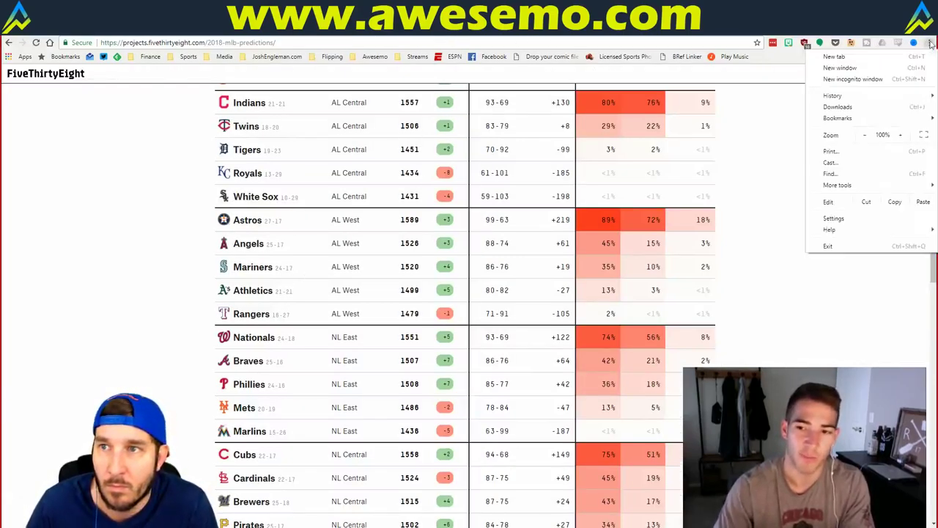
click(879, 66)
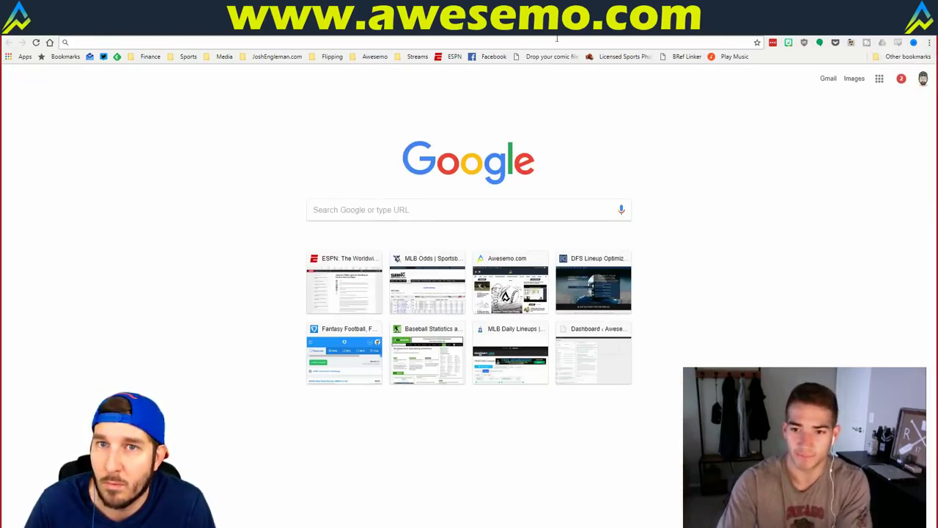
drag(557, 38, 937, 44)
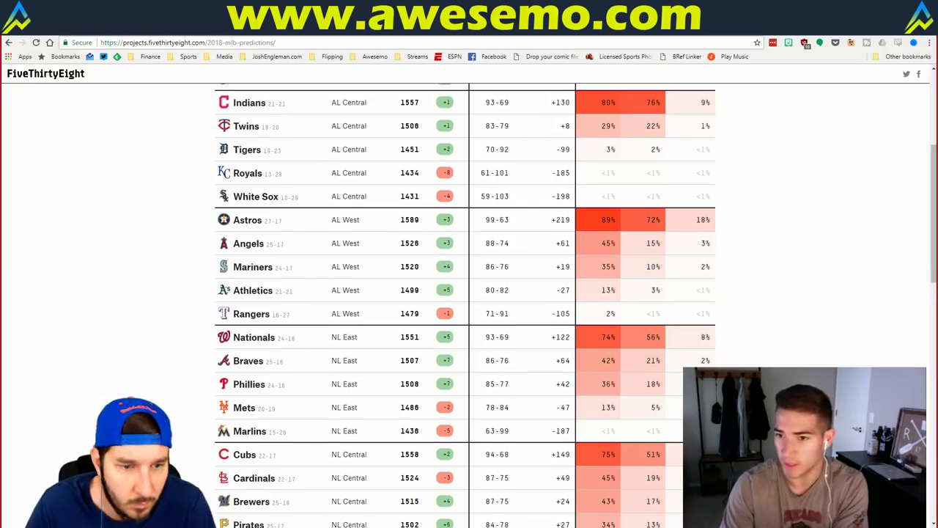
Open Sportsbook Review's MLB odds page in the browser and check the Thursday, May 17 games for the Orioles and Red Sox.
key(alt+Tab)
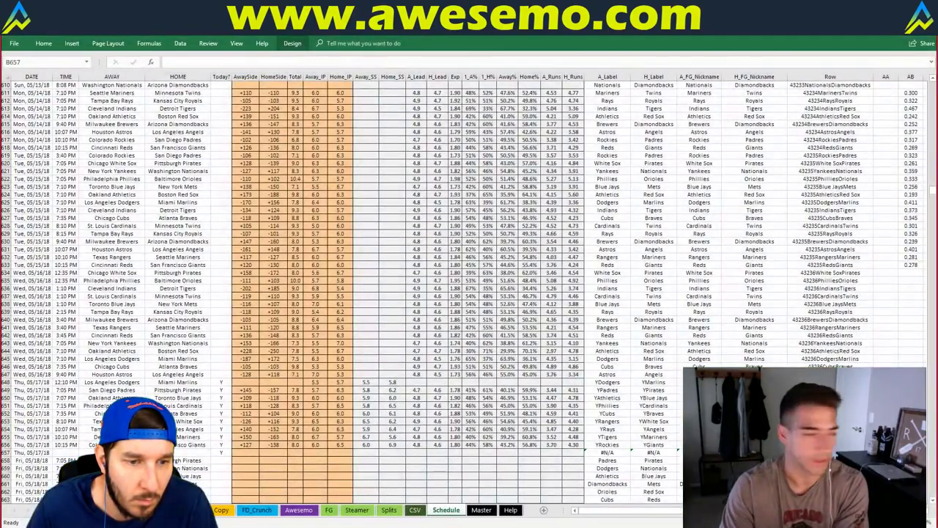
click(33, 469)
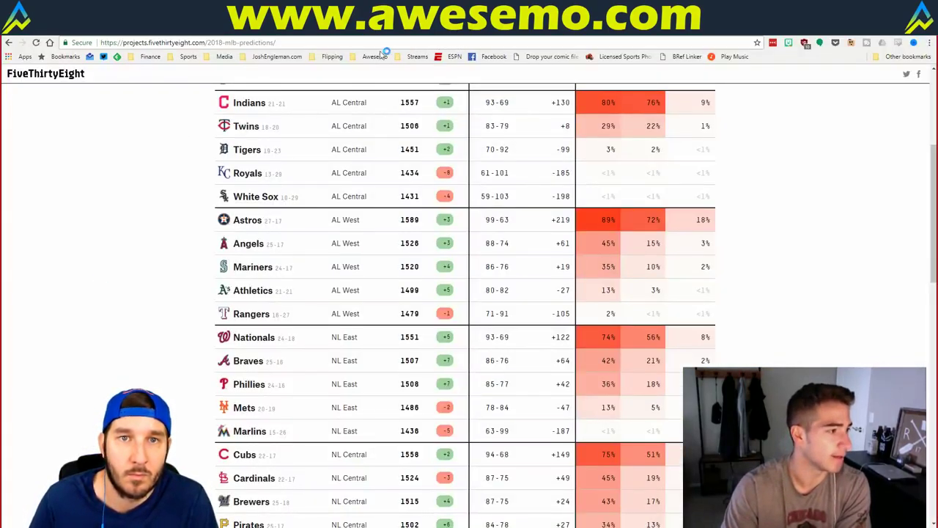
click(331, 56)
mouse_move(277, 57)
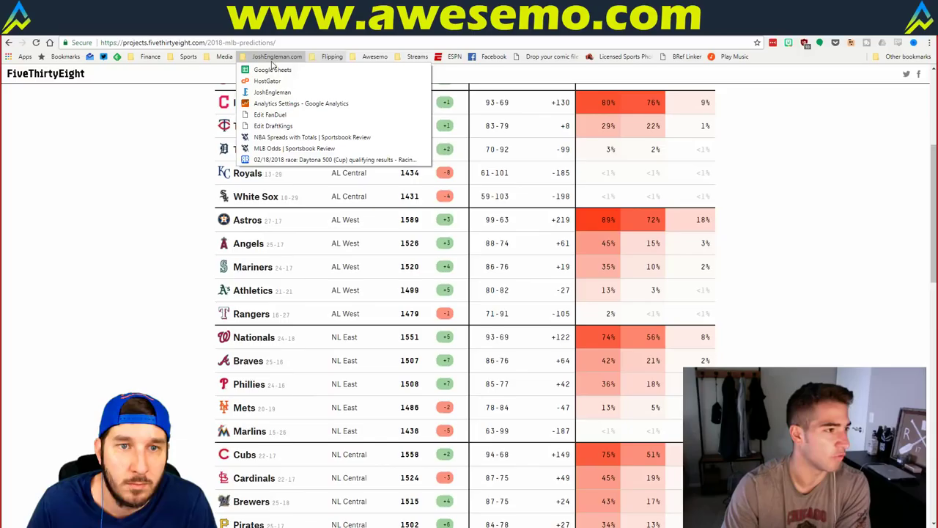
click(271, 149)
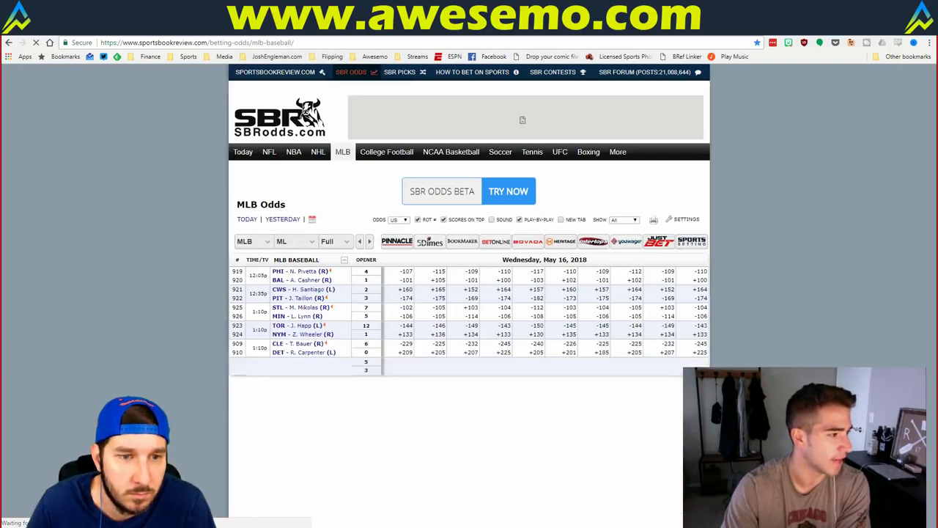
scroll(319, 425, down, 3)
scroll(319, 425, up, 2)
scroll(319, 425, down, 3)
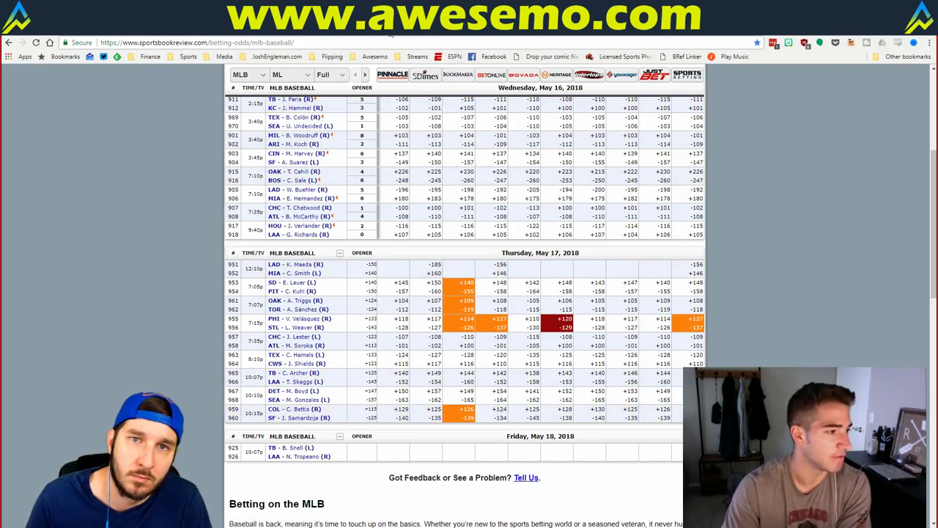
Go to pinnacle.com, open today's baseball lines, and find the Baltimore Orioles and Boston Red Sox game.
click(372, 41)
text(pinnacle.com)
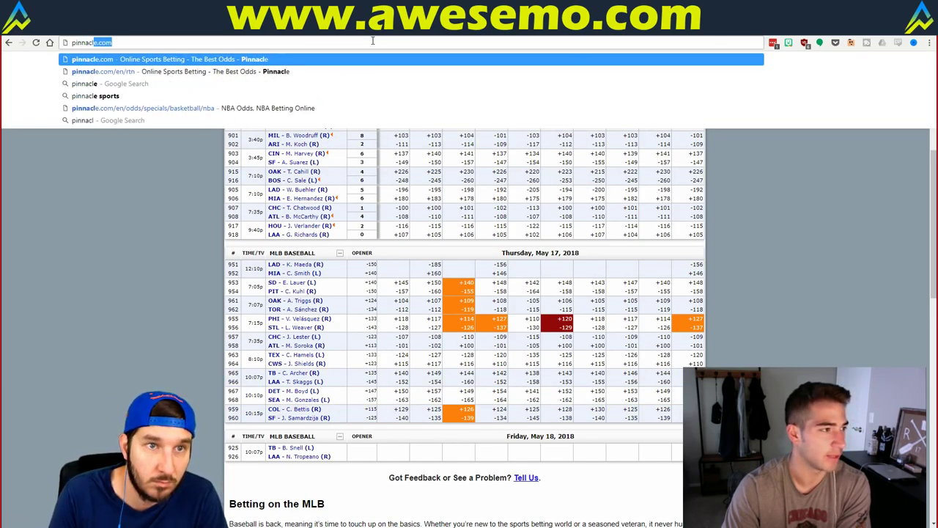
key(Return)
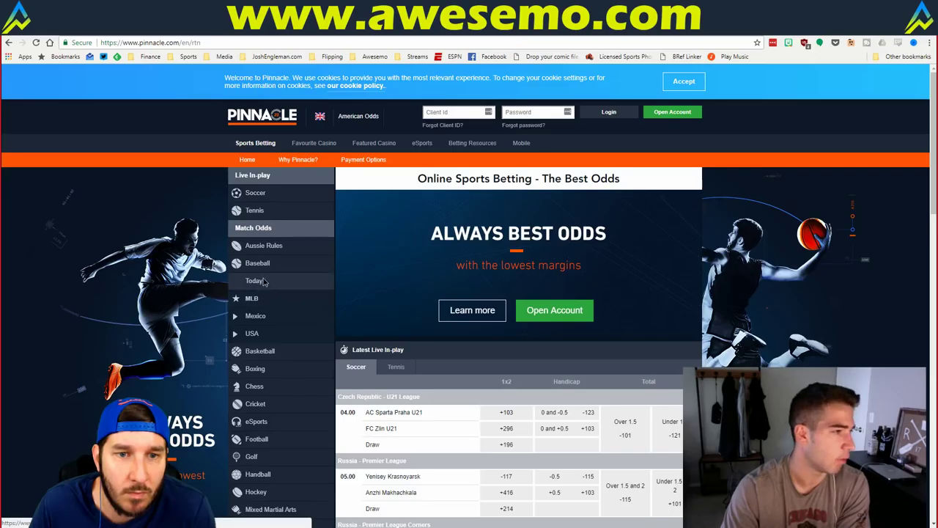
click(264, 279)
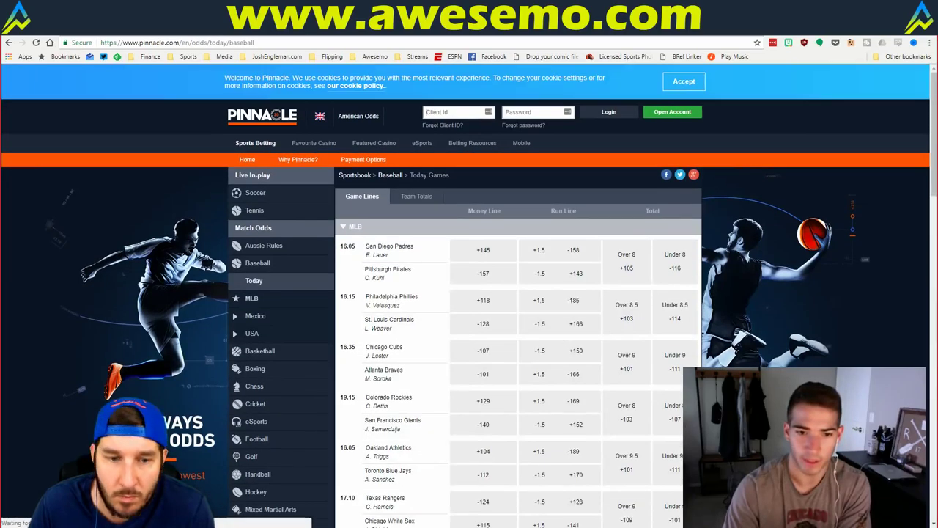
scroll(135, 322, down, 5)
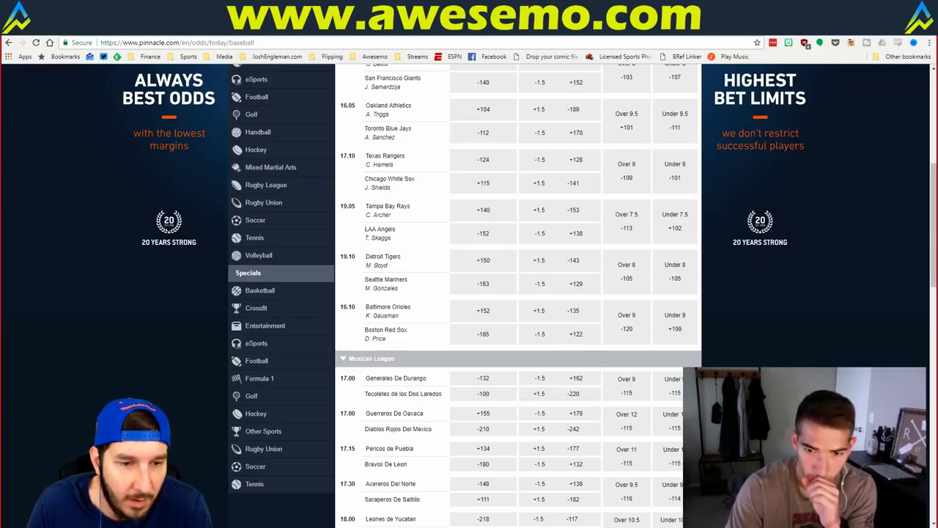
Compare Pinnacle's start times with the Excel schedule and enter 19:10 as the time in the new May 17 row.
key(alt+Tab)
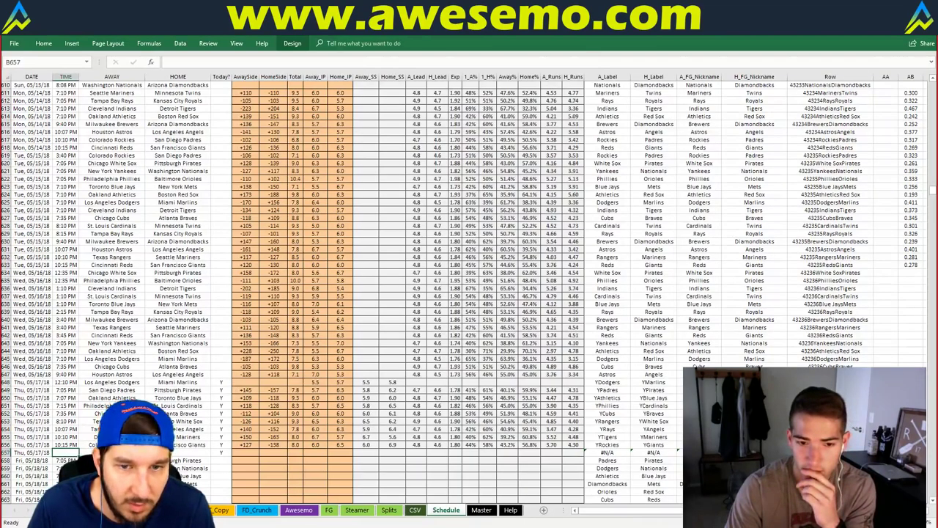
key(alt+Tab)
key(alt+Tab)
key(alt+Tab)
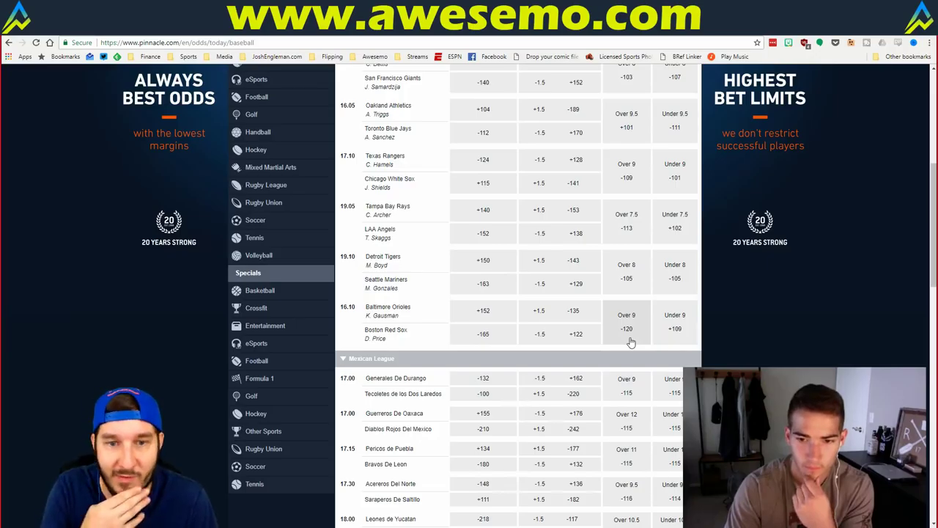
scroll(506, 247, up, 3)
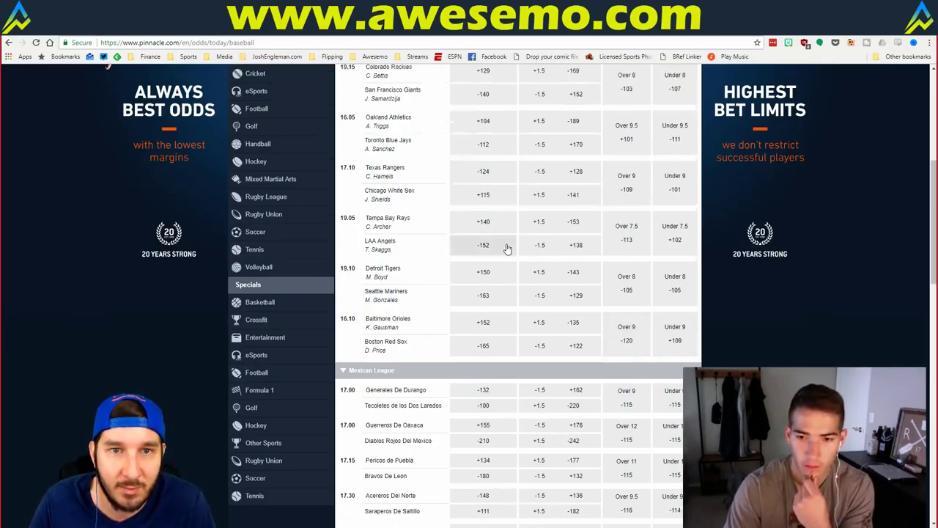
scroll(508, 250, down, 3)
key(alt+Tab)
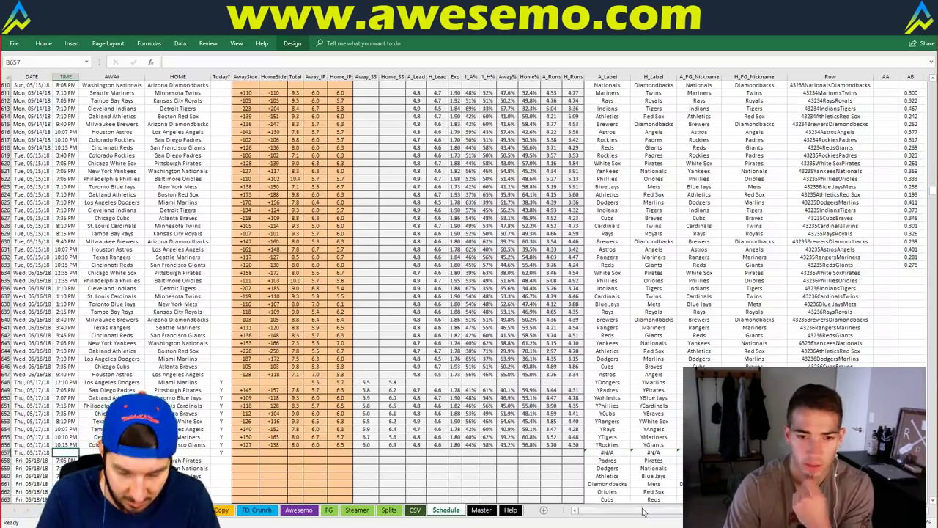
text(7:10)
key(ctrl+Return)
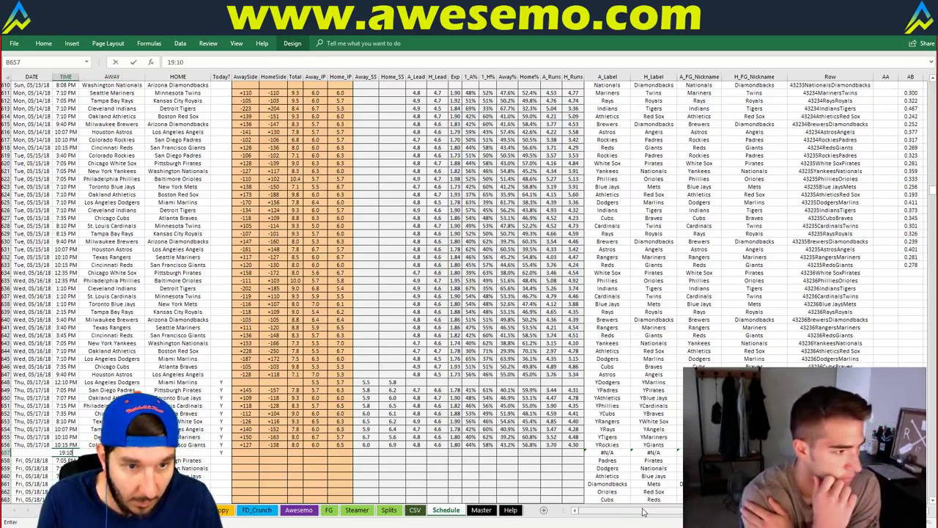
key(Right)
Enter Baltimore Orioles as the away team and Boston Red Sox as the home team in the new May 17 row.
key(alt+Tab)
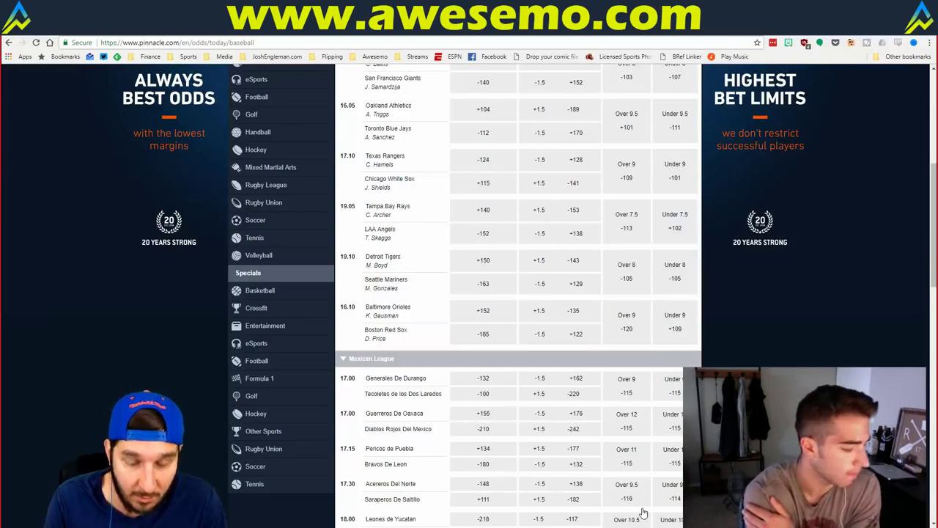
key(alt+Tab)
text(Baltimore Orioles)
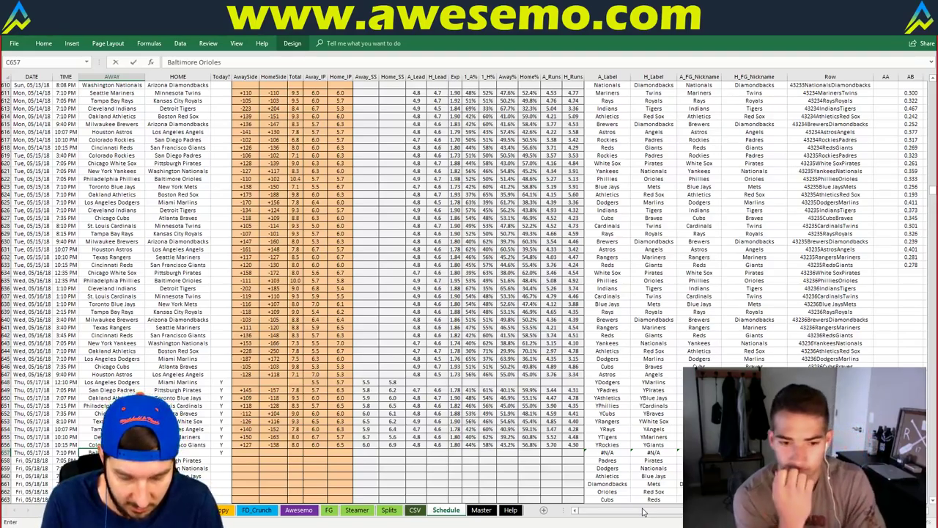
key(Tab)
text(Boston Red Sox)
key(Tab)
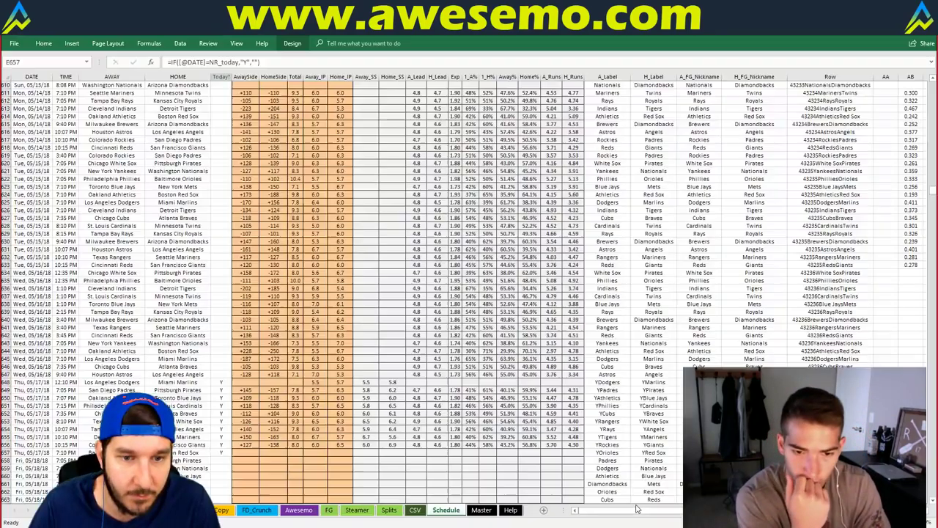
key(Tab)
Copy Pinnacle's money lines into the Orioles and Red Sox row: AwaySide 152 and HomeSide -165.
key(alt+Tab)
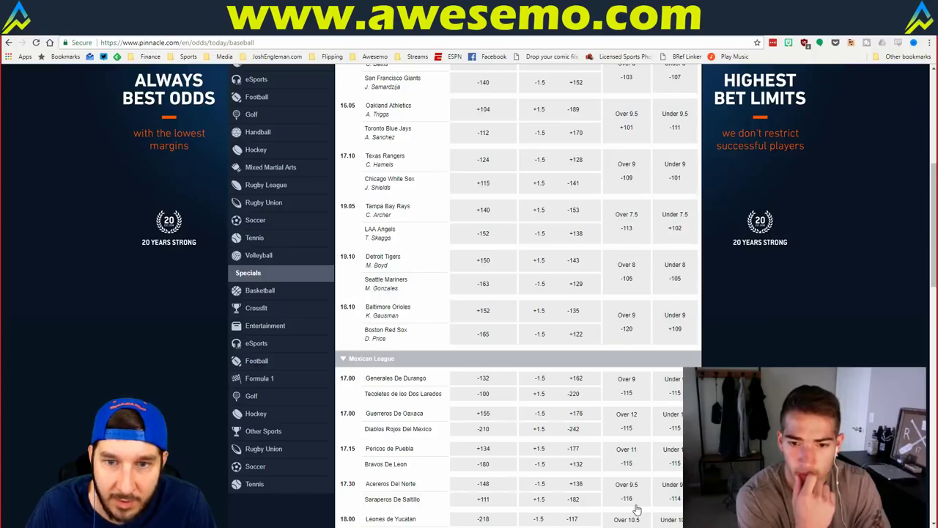
key(alt+Tab)
text(152)
key(Tab)
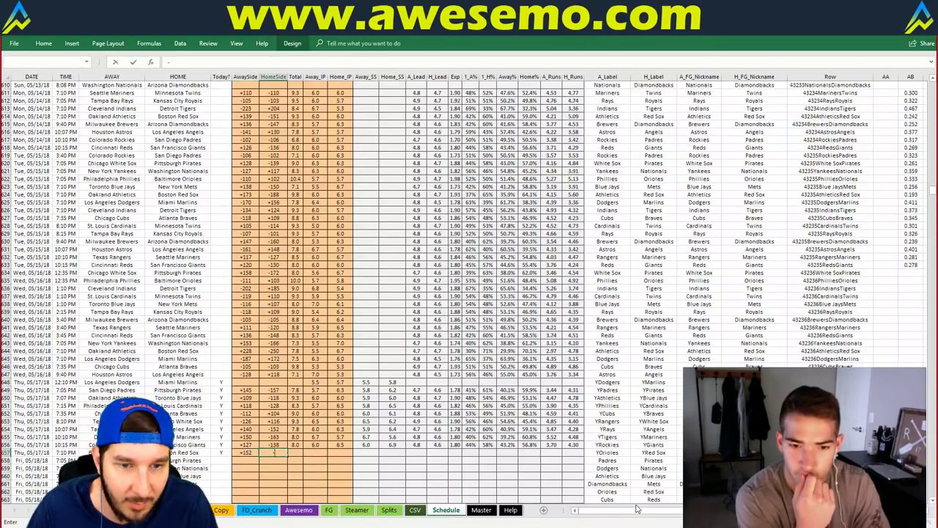
key(alt+Tab)
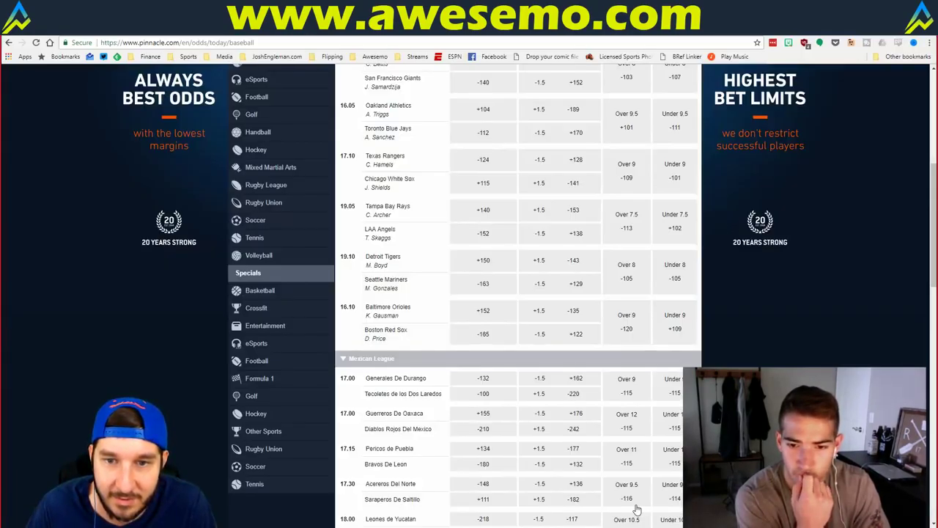
key(alt+Tab)
text(-165)
key(Tab)
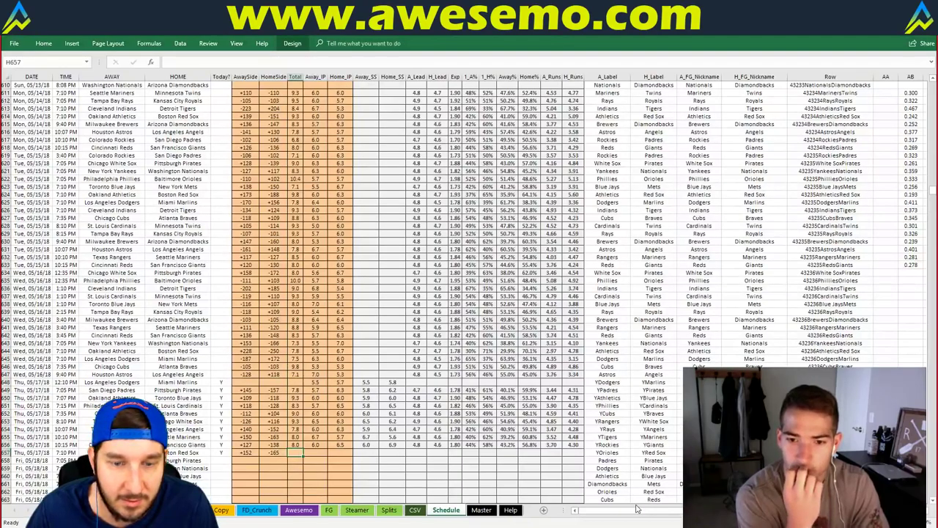
Complete the Orioles and Red Sox row with a Total of 9.25, Away_IP of 5.7 and Home_IP of 6.
text(9.25)
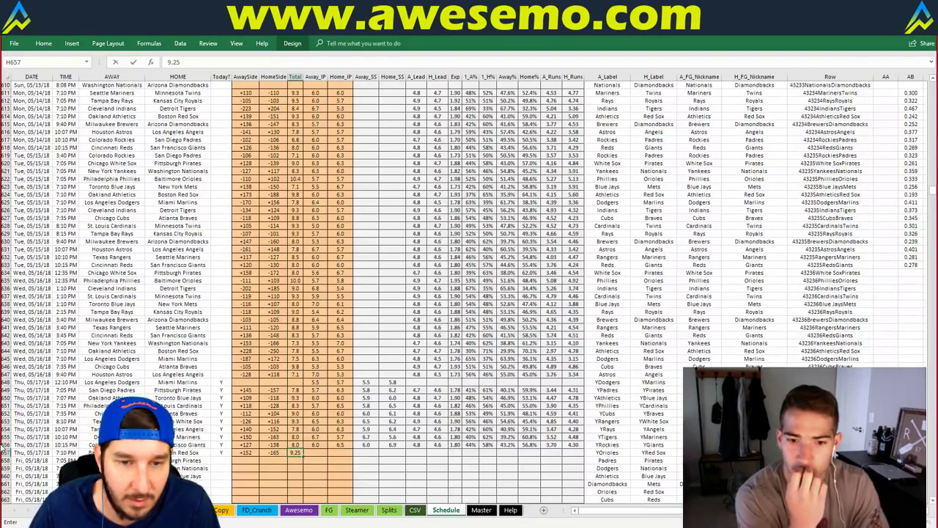
key(Tab)
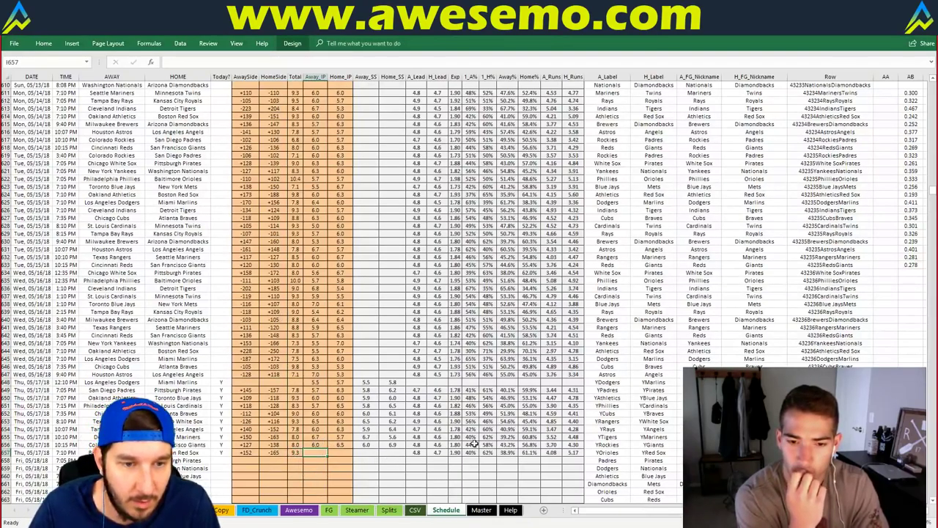
text(5.)
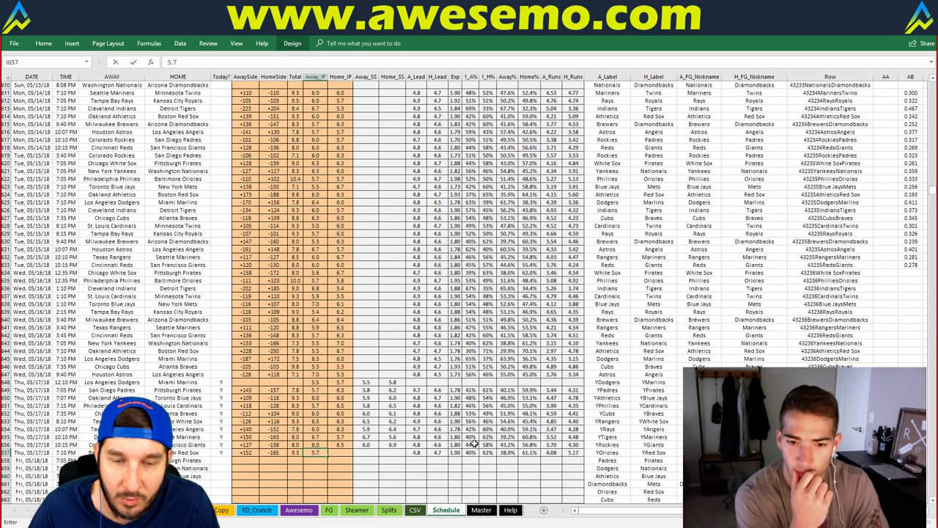
text(7)
key(Tab)
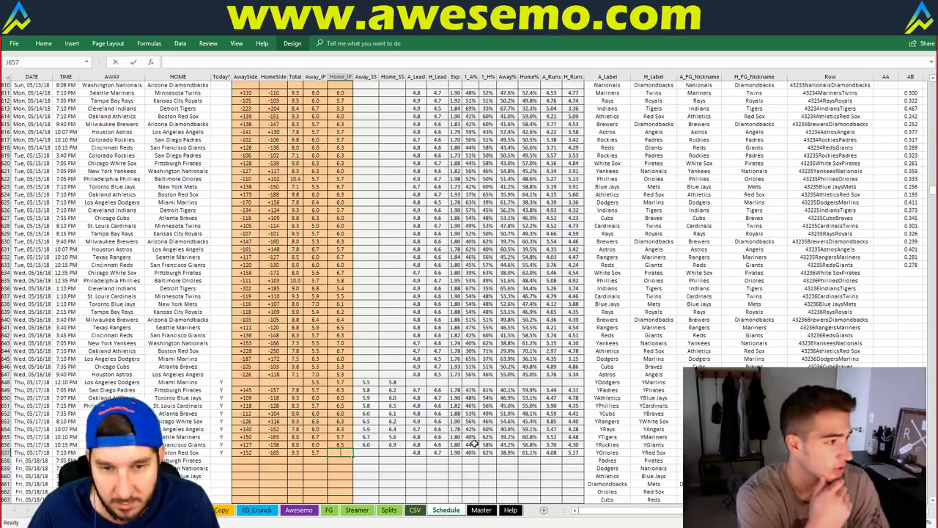
text(6)
click(392, 469)
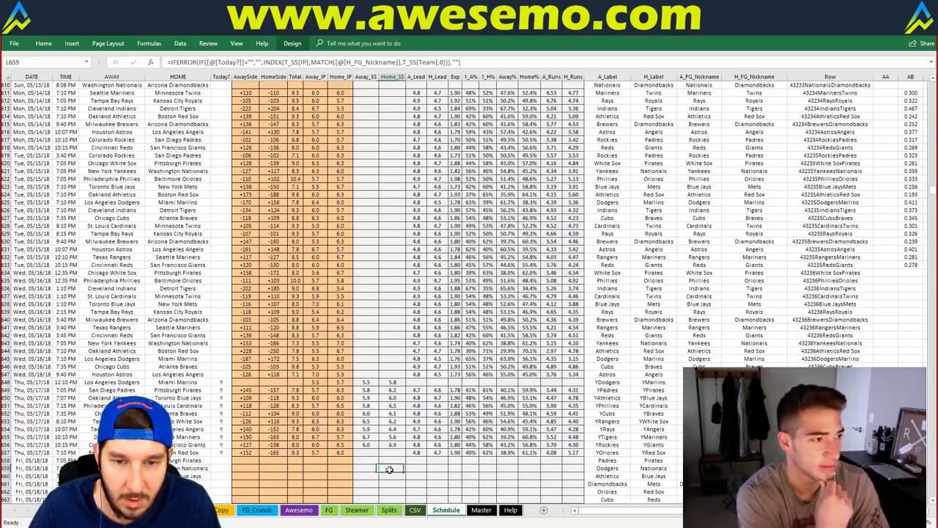
On the lineup entry sheet, set the team to Orioles and look through the batting order table.
key(ctrl+Page_Up)
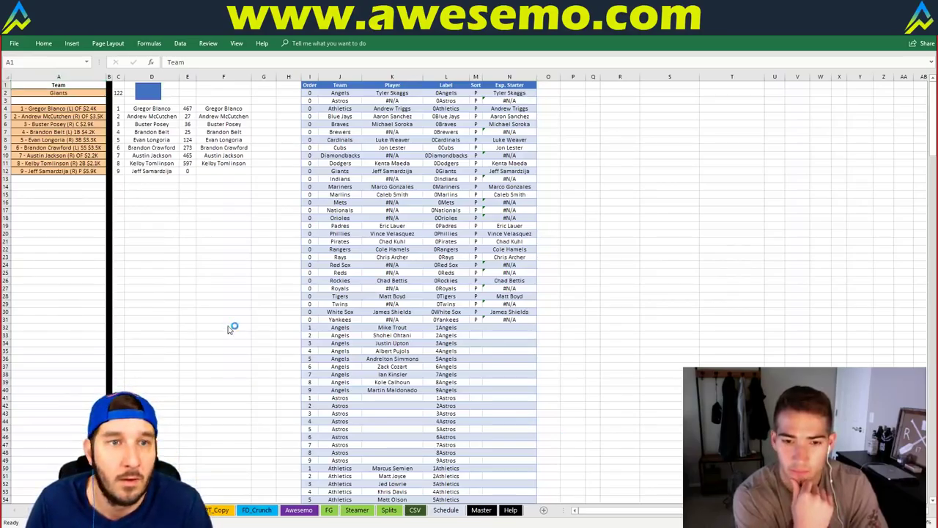
click(64, 93)
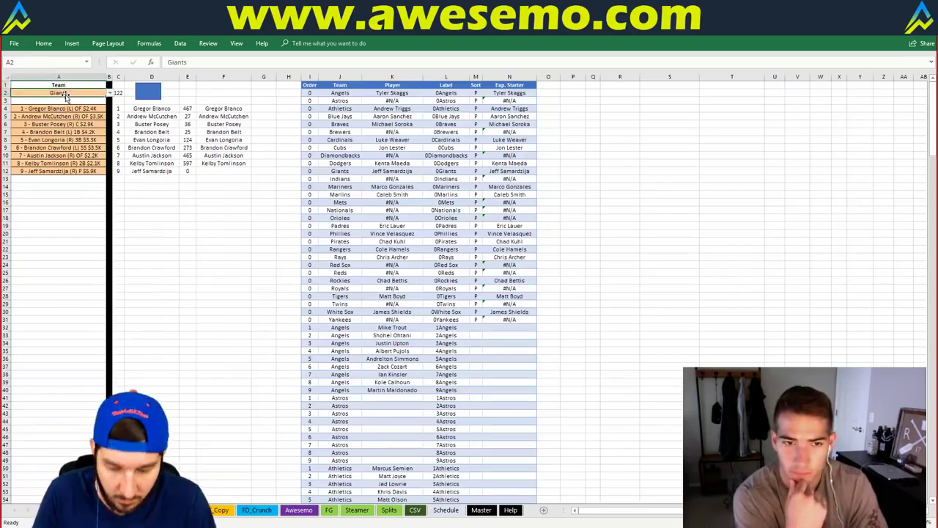
text(Orioles)
key(Return)
click(581, 350)
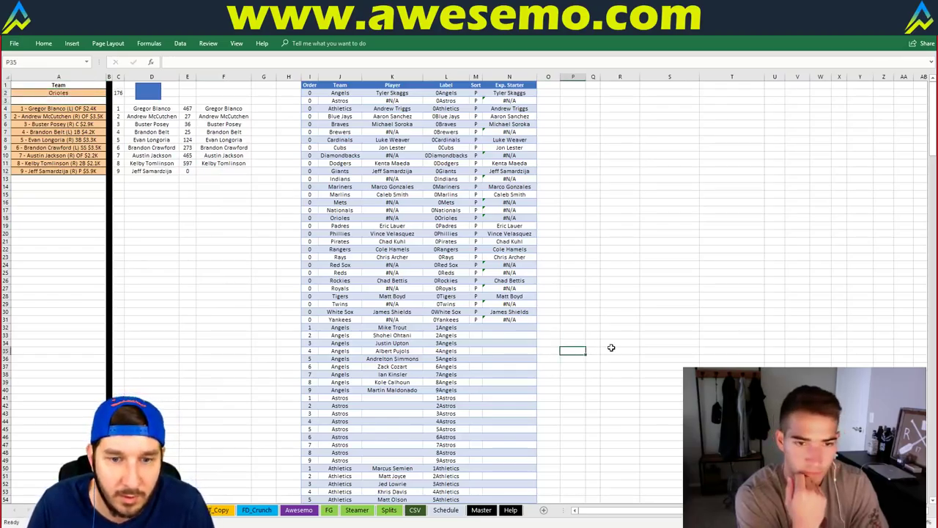
scroll(626, 387, down, 19)
scroll(628, 387, down, 10)
scroll(628, 387, down, 20)
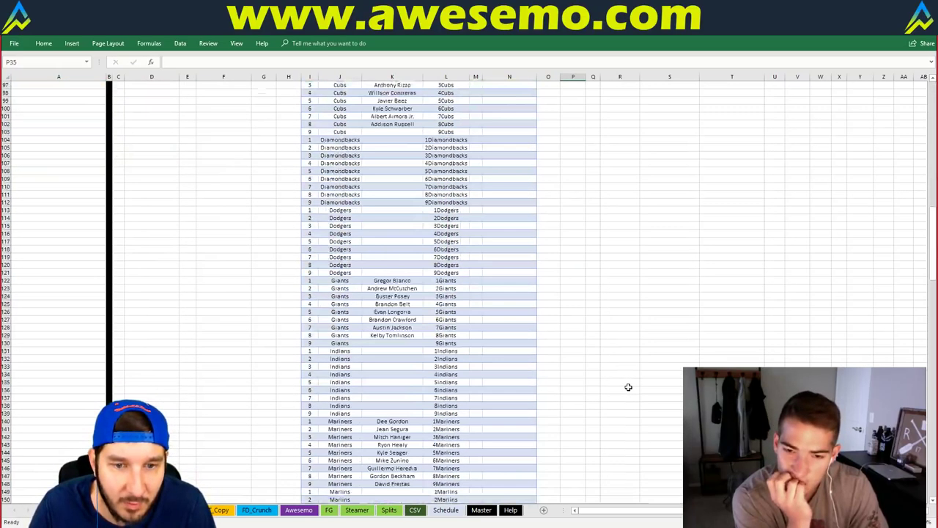
On the matchup sheet, replace the Rockies with Orioles as the first team.
key(ctrl+Page_Up)
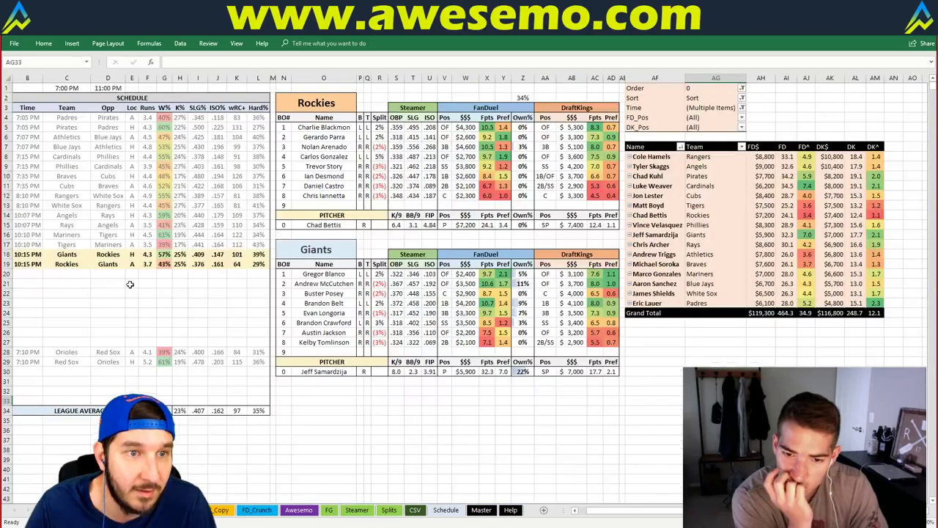
click(291, 94)
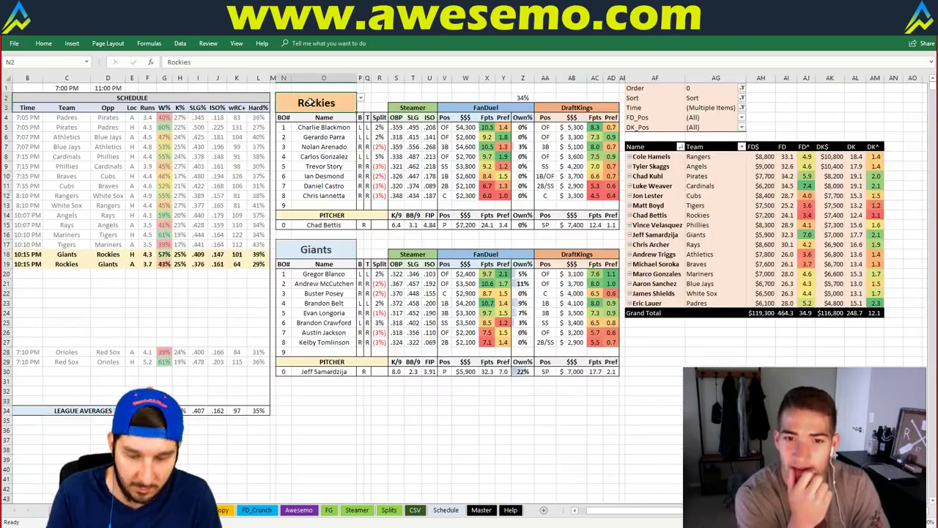
text(Orioles)
key(Return)
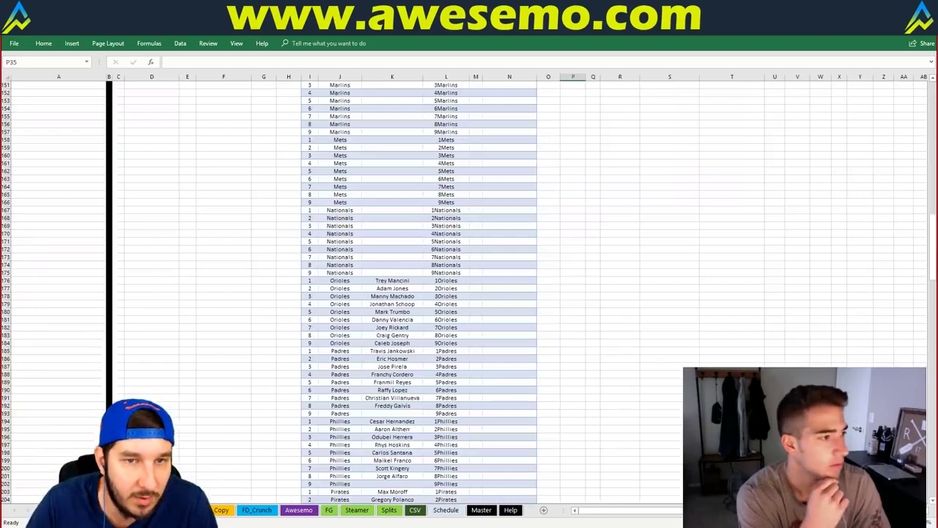
On the lineup entry sheet, enter Kevin Gausman as the Orioles' starting pitcher in the order 0 row.
click(190, 510)
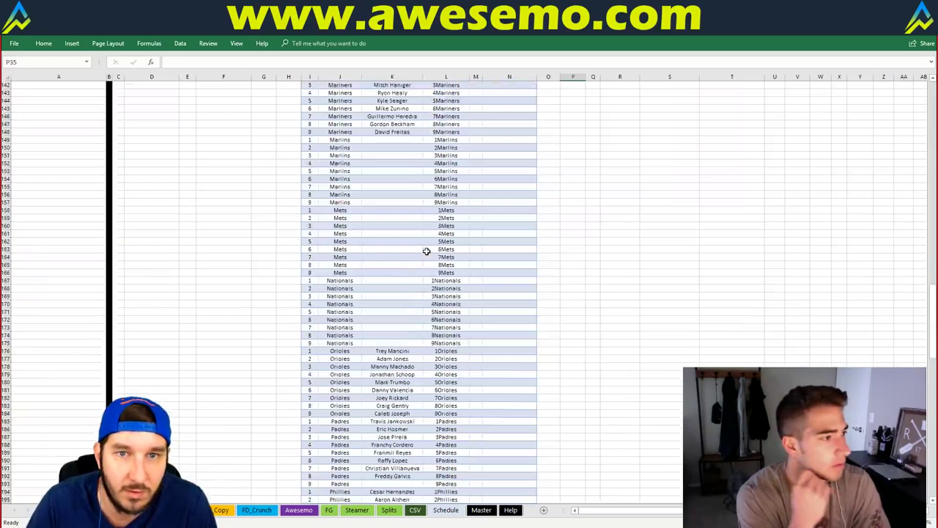
scroll(426, 250, up, 20)
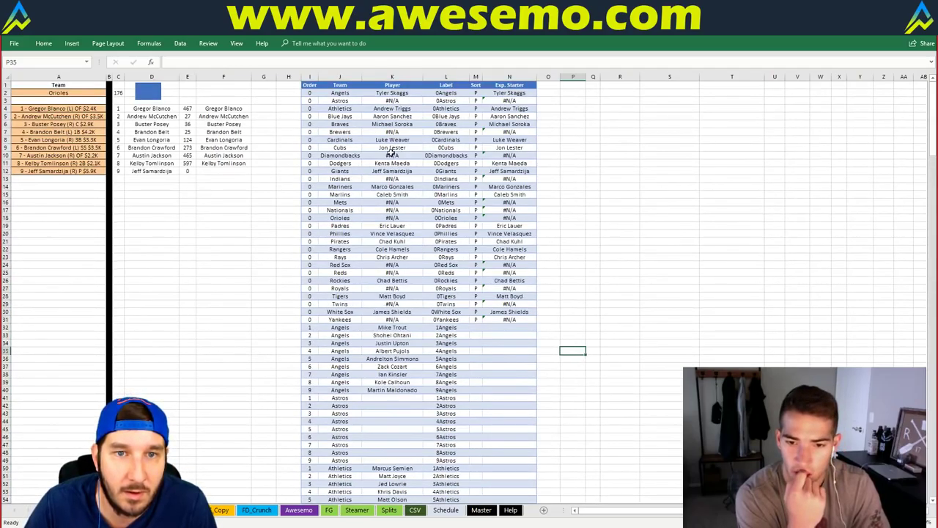
click(389, 224)
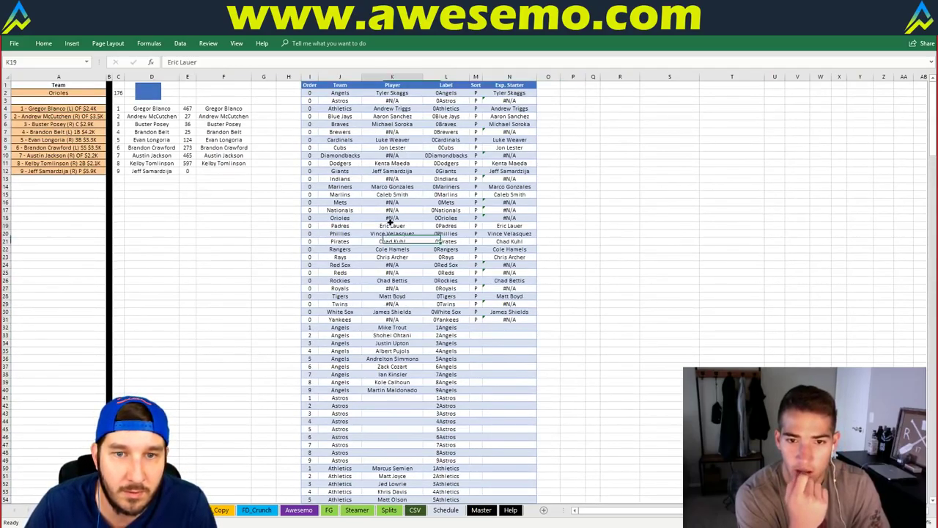
click(392, 218)
text(Kevin Pillar)
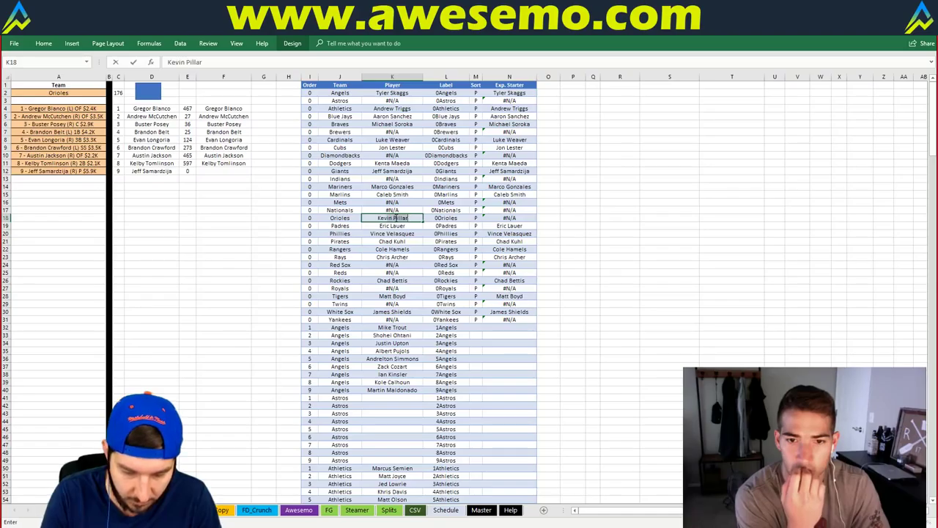
key(BackSpace)
key(BackSpace)
key(BackSpace)
key(BackSpace)
key(BackSpace)
key(BackSpace)
text(Gausman)
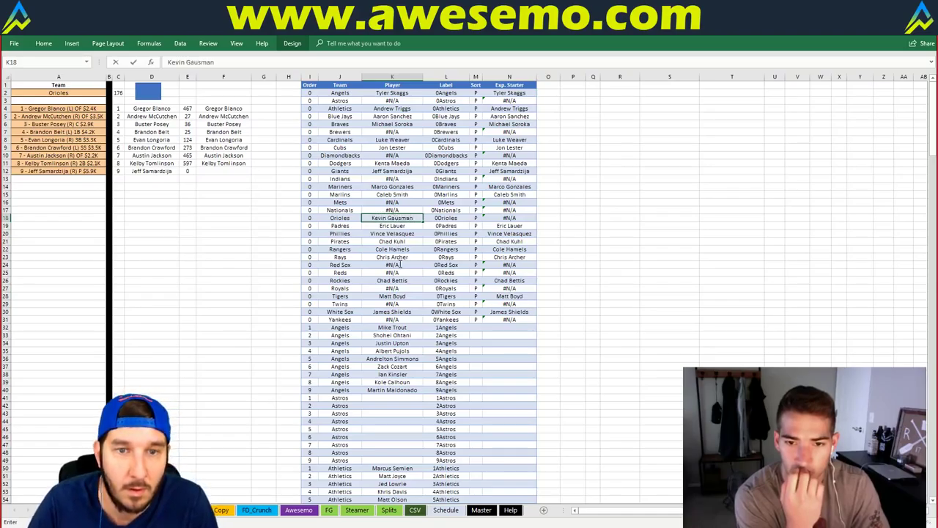
key(Return)
Enter David Price as the Red Sox starting pitcher in the order 0 row.
click(394, 264)
text(Dav)
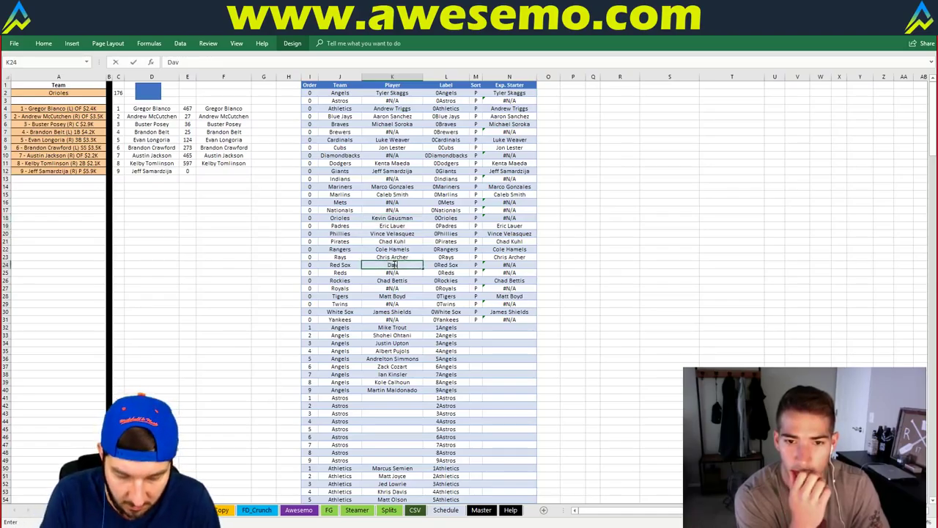
text(id Price)
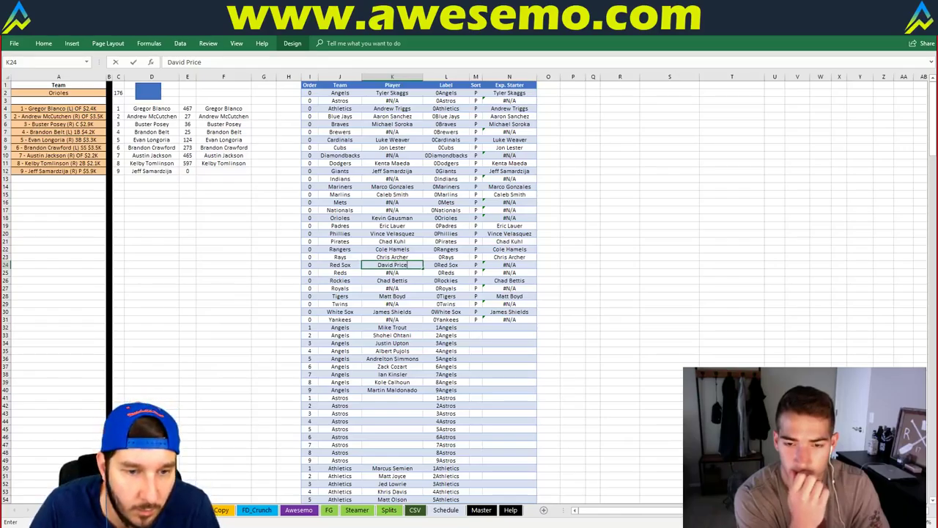
key(Return)
Return to the matchup sheet and refresh the pitcher pivot table so it includes the newly entered starters.
key(ctrl+Page_Up)
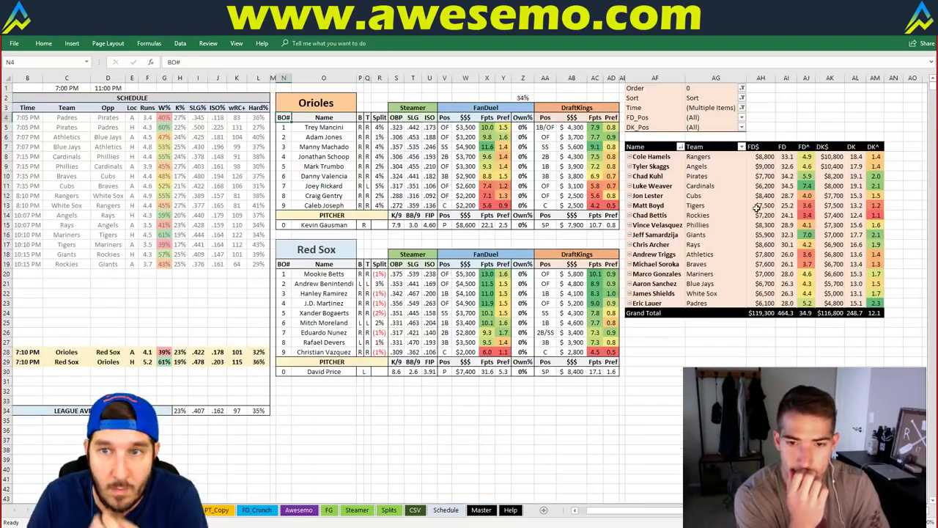
right_click(757, 208)
click(790, 255)
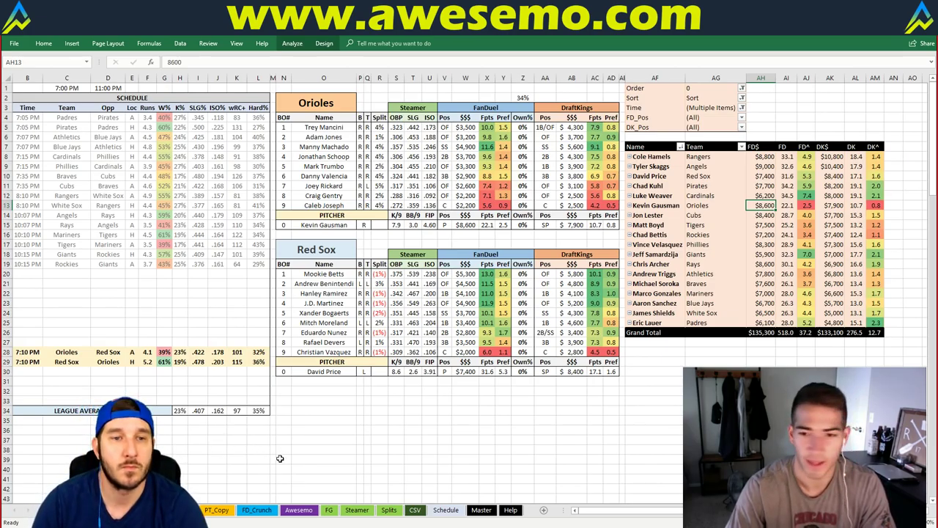
click(132, 244)
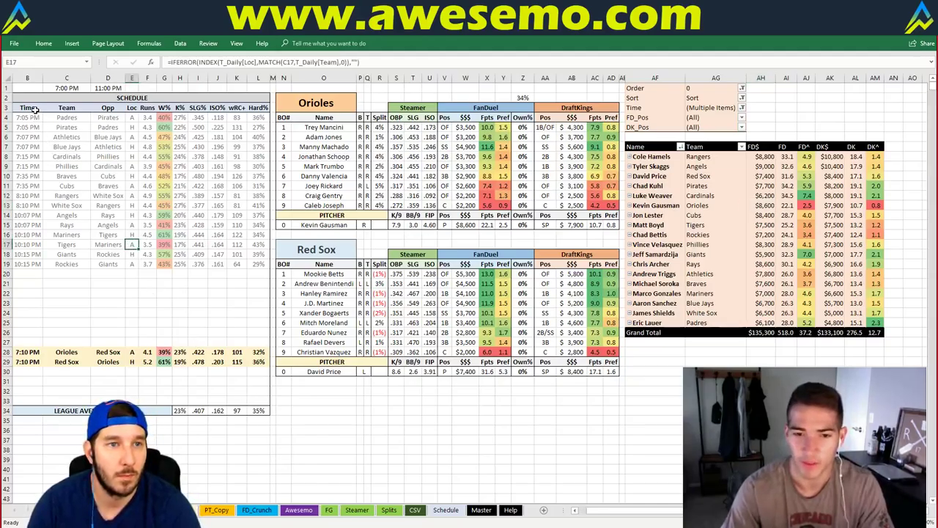
scroll(521, 502, left, 1)
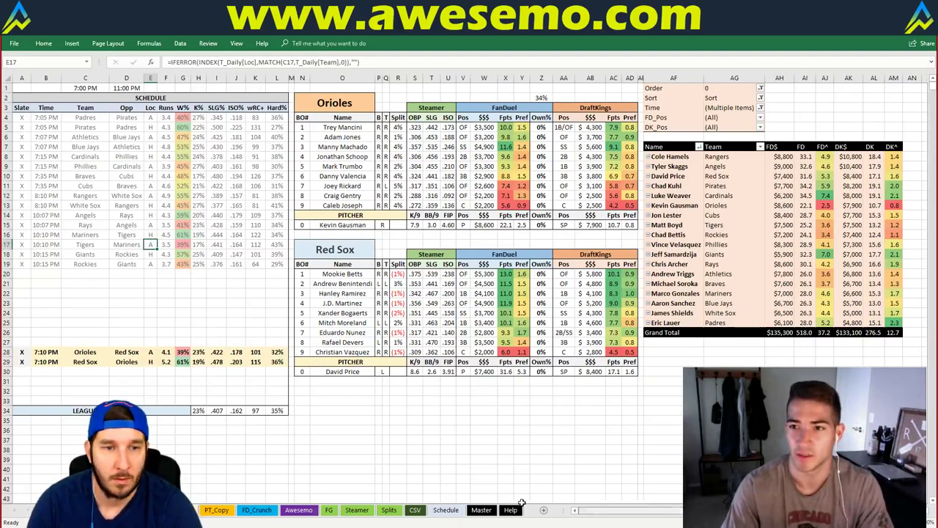
drag(277, 400, 22, 108)
key(alt+a)
key(s)
key(s)
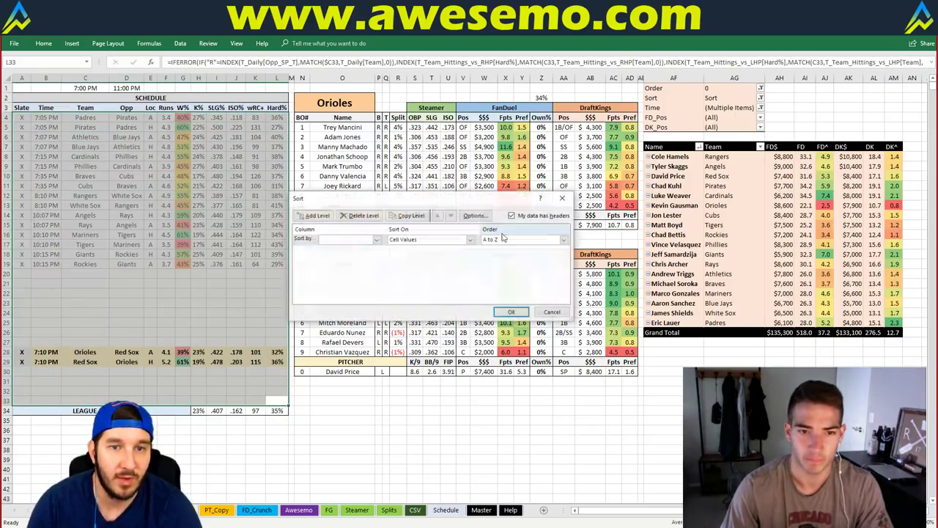
click(506, 314)
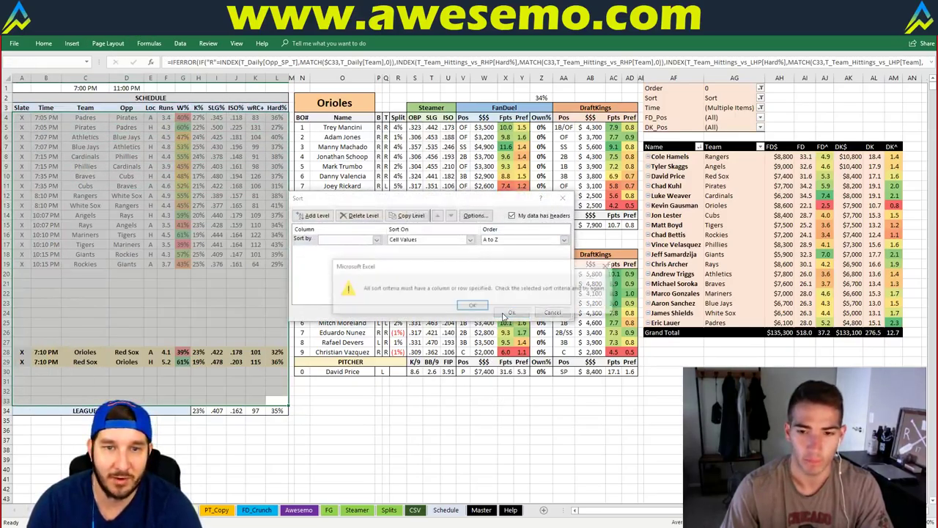
click(475, 306)
click(552, 310)
click(22, 449)
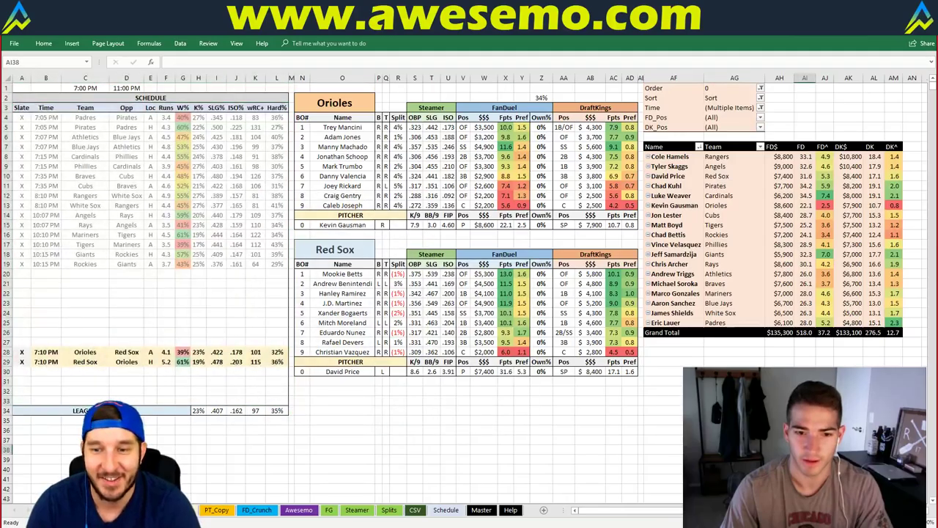
scroll(469, 293, right, 4)
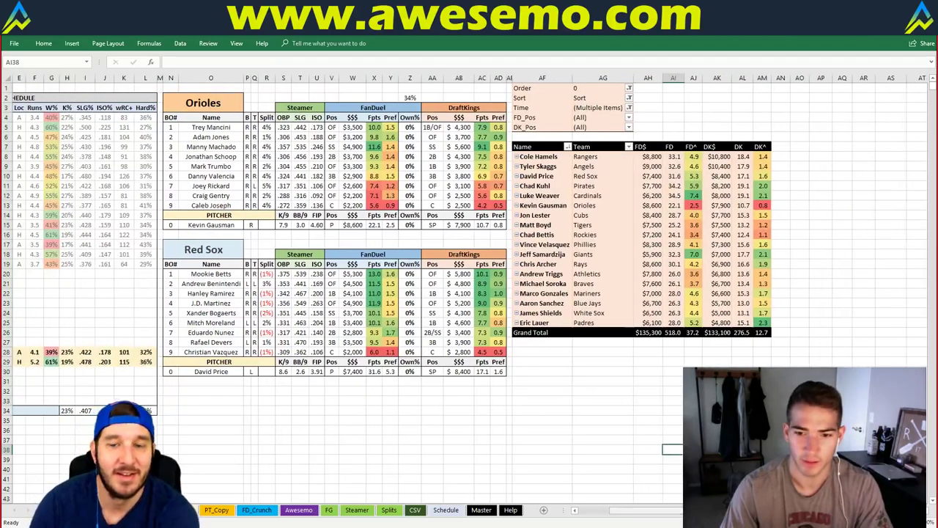
scroll(469, 293, left, 4)
scroll(469, 293, right, 4)
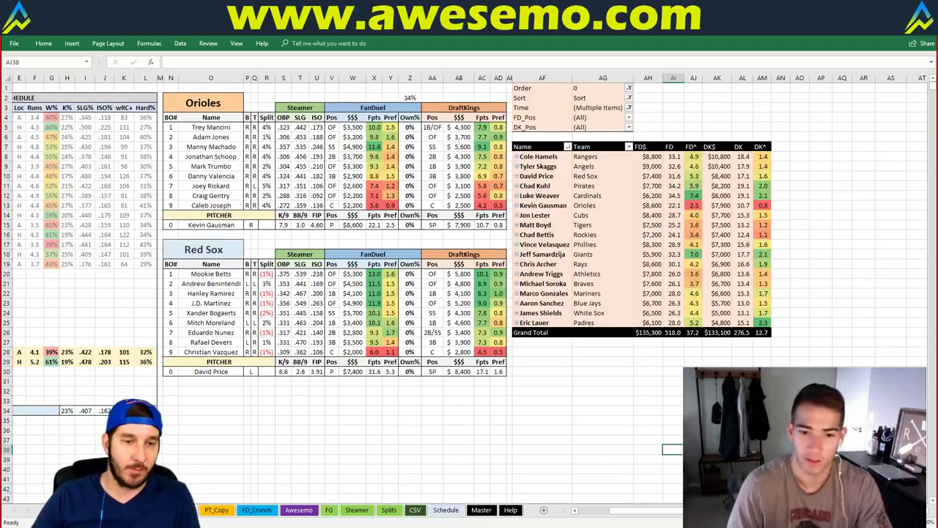
Switch to the browser and go from the Pinnacle odds page to FantasyCruncher's DraftKings MLB lineup page.
mouse_move(87, 524)
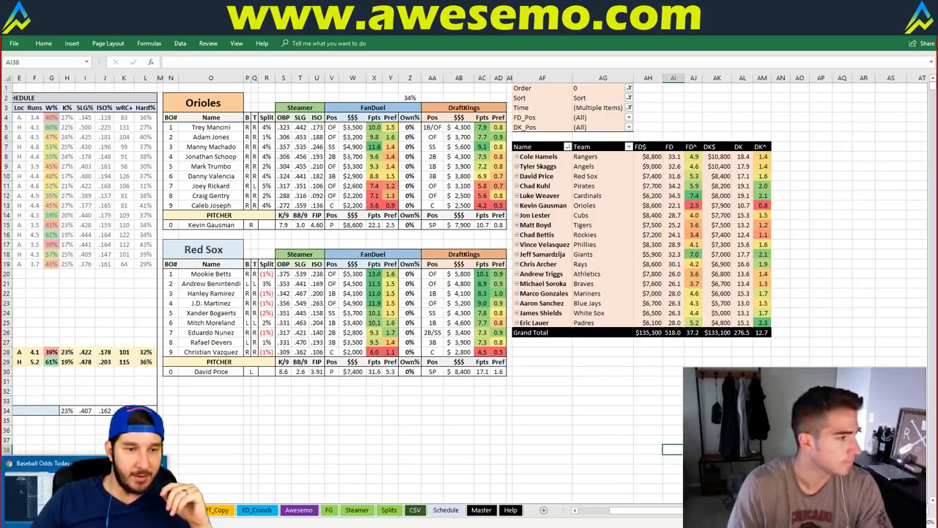
click(44, 484)
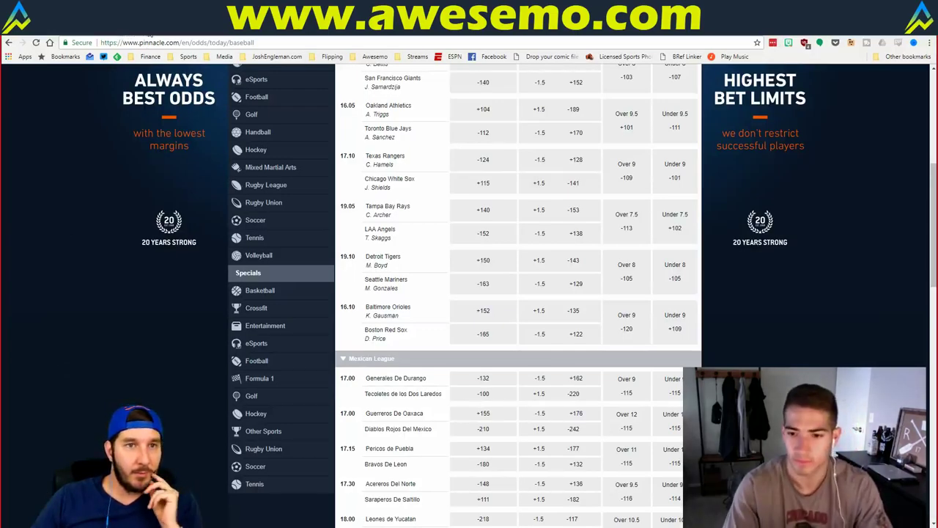
right_click(134, 34)
click(146, 96)
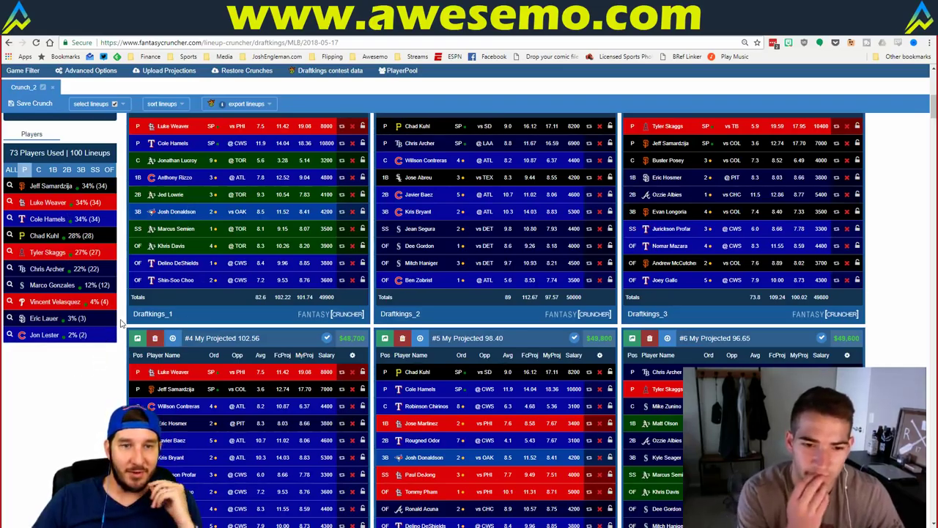
Examine the pitchers' projections and the generated lineups, and list players of all positions in the player usage summary.
scroll(120, 321, up, 1)
scroll(121, 321, up, 5)
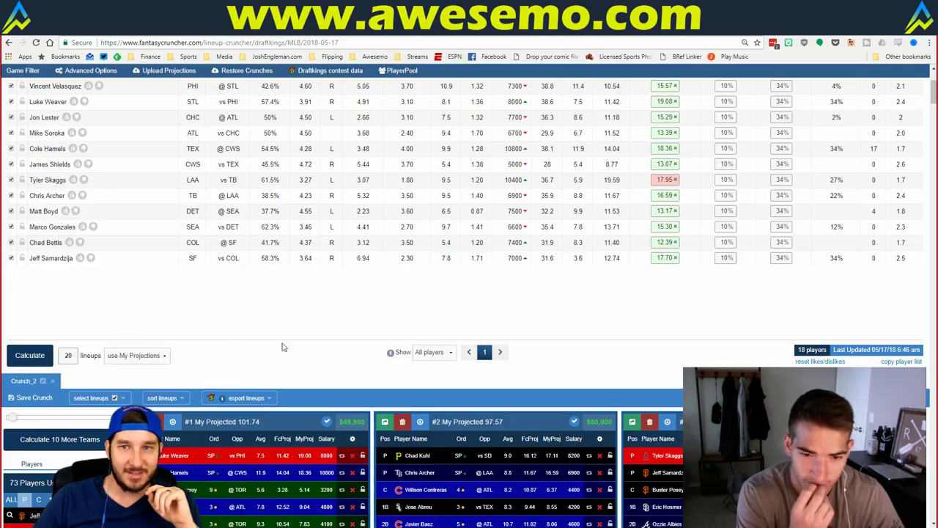
scroll(294, 335, up, 2)
scroll(297, 336, up, 1)
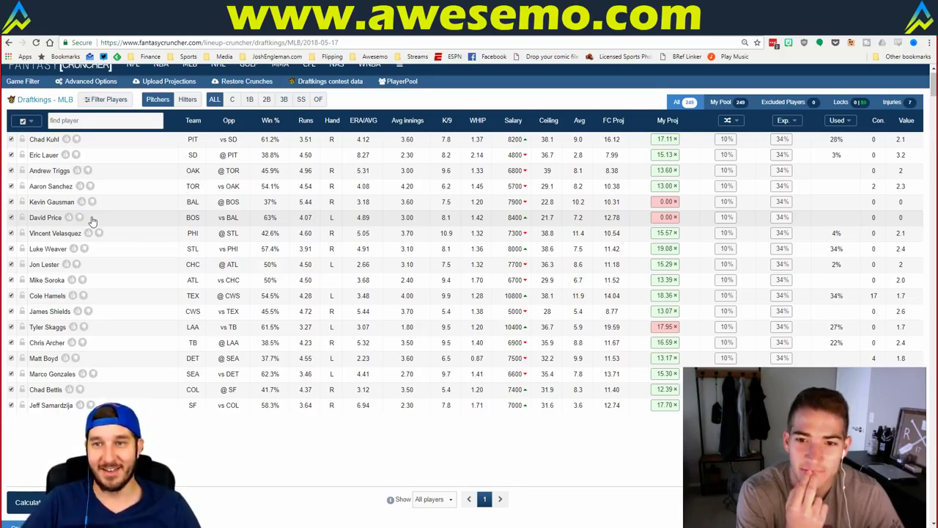
scroll(435, 315, down, 5)
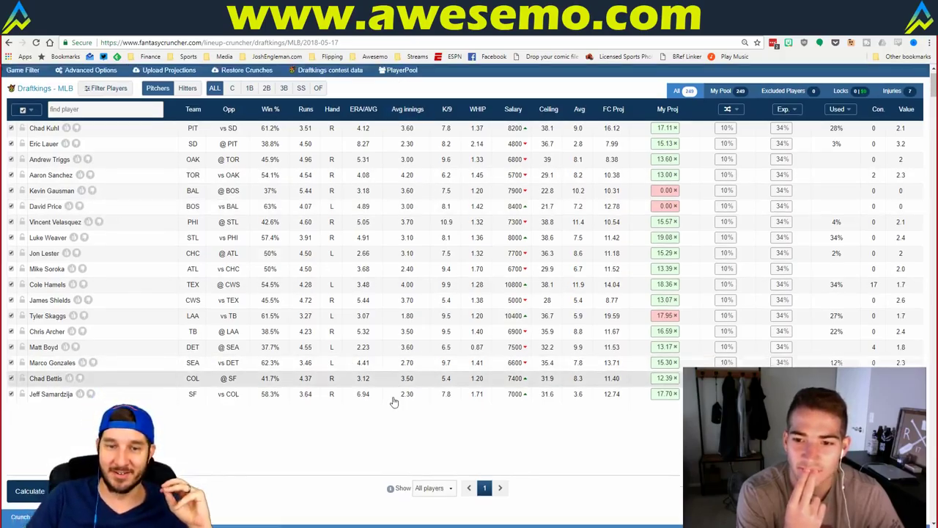
scroll(264, 280, up, 1)
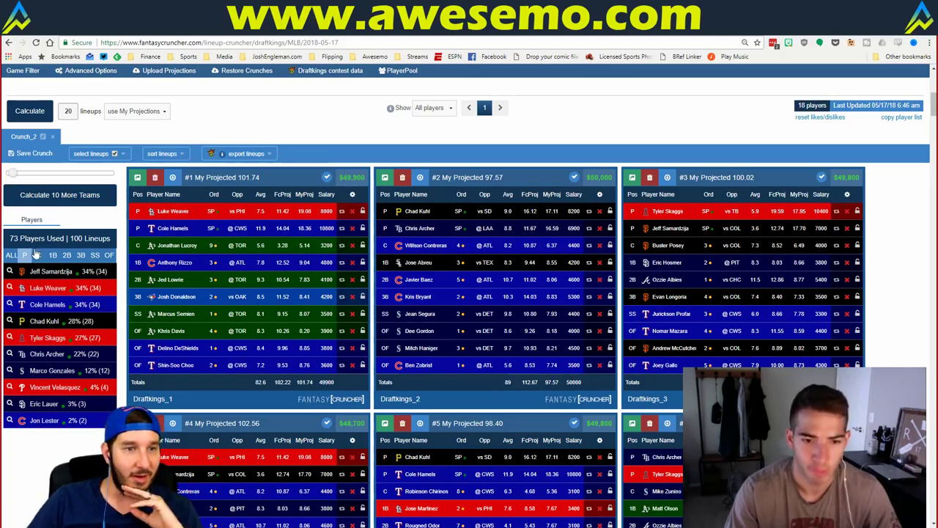
click(11, 254)
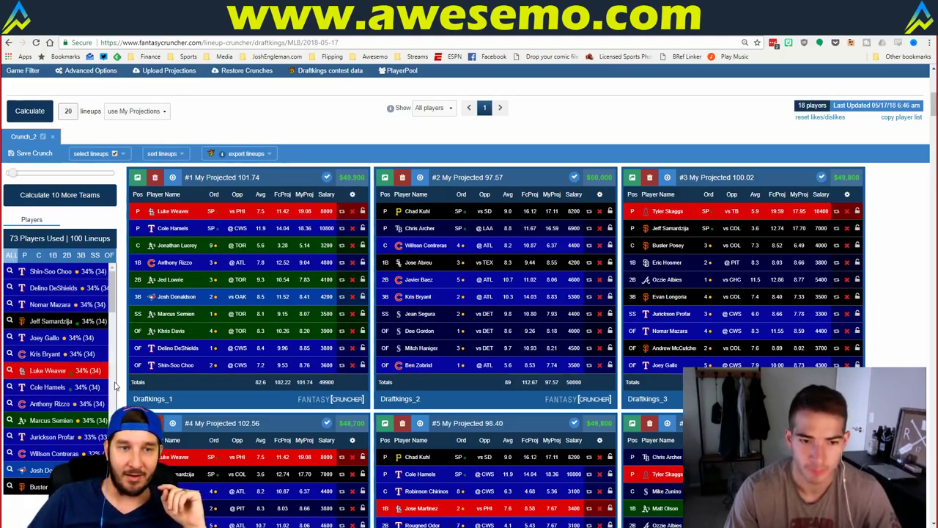